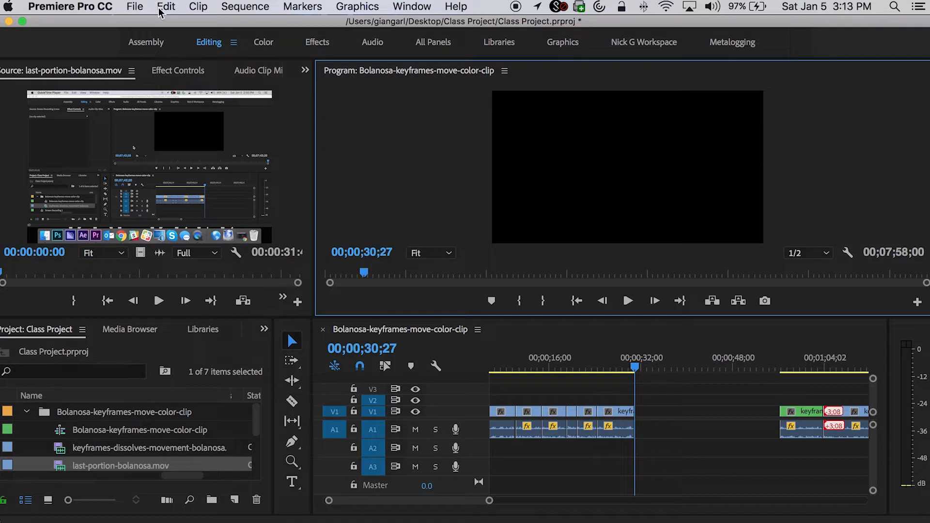
Step: Create a new sequence from the AVCHD 720p30 preset
left_click(135, 7)
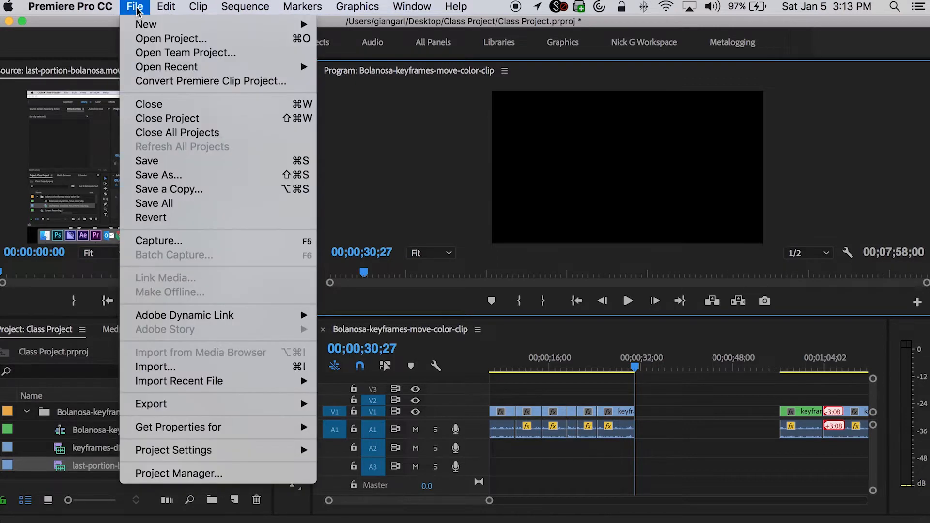
mouse_move(145, 24)
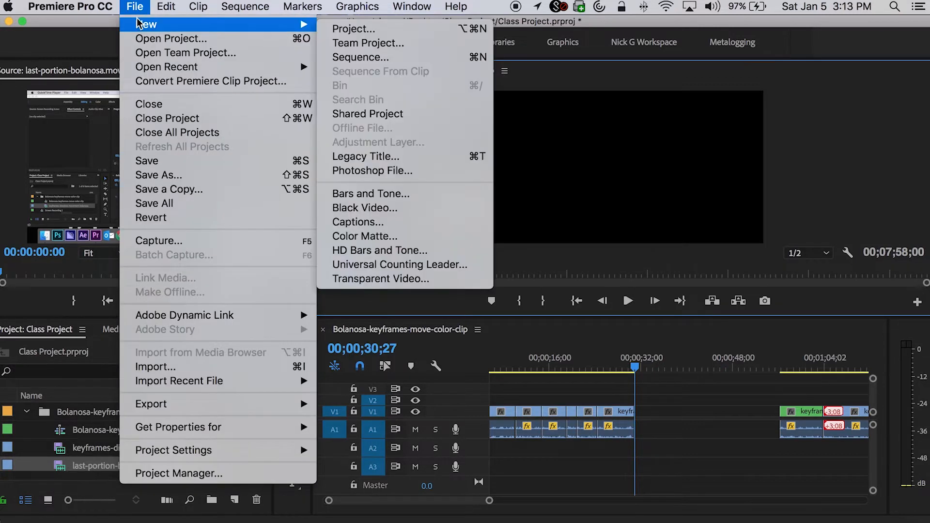
left_click(407, 55)
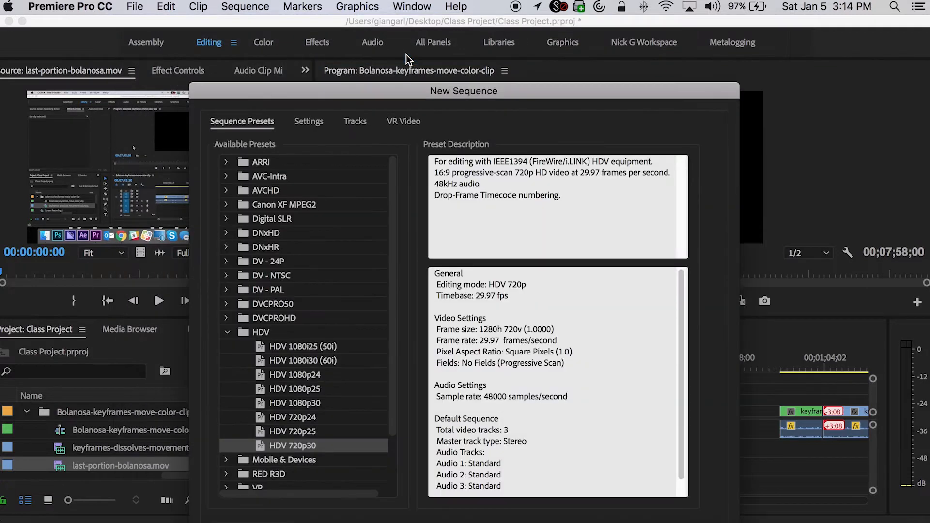
left_click_drag(396, 92, 414, 60)
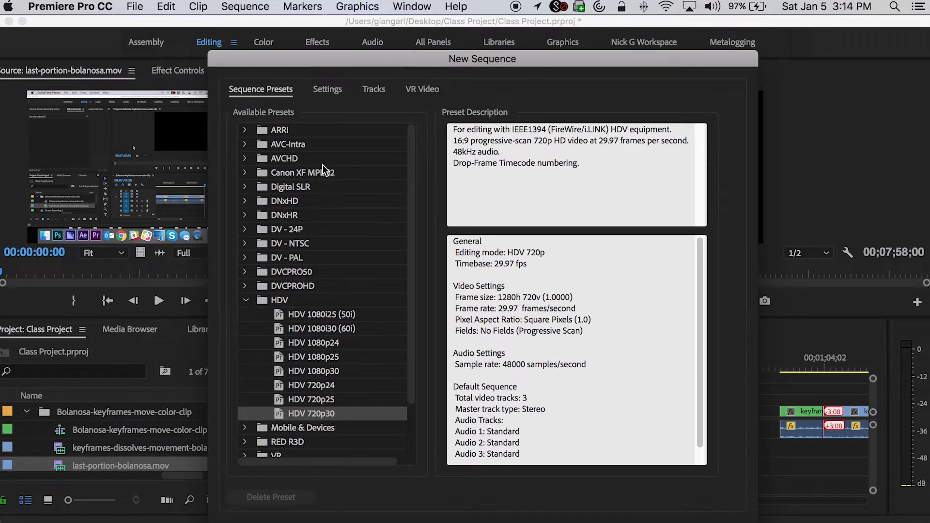
left_click(245, 160)
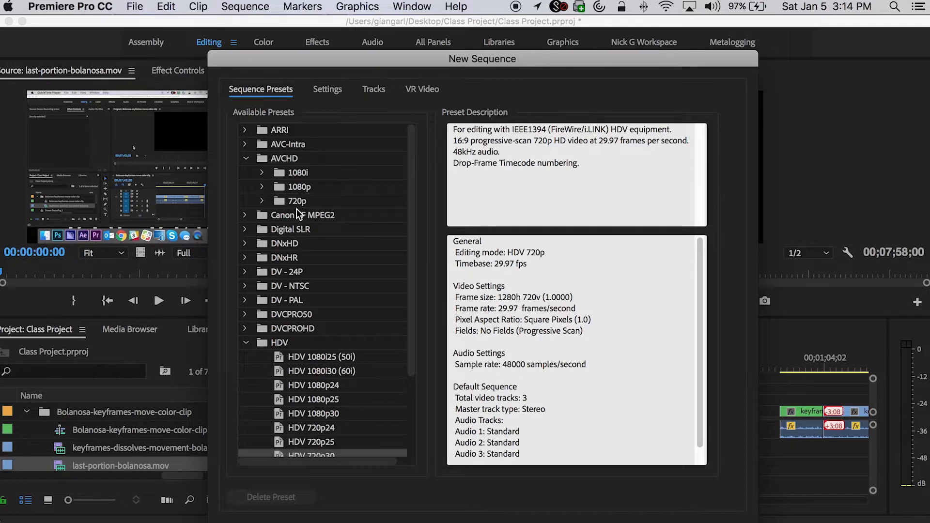
left_click(276, 202)
left_click(262, 201)
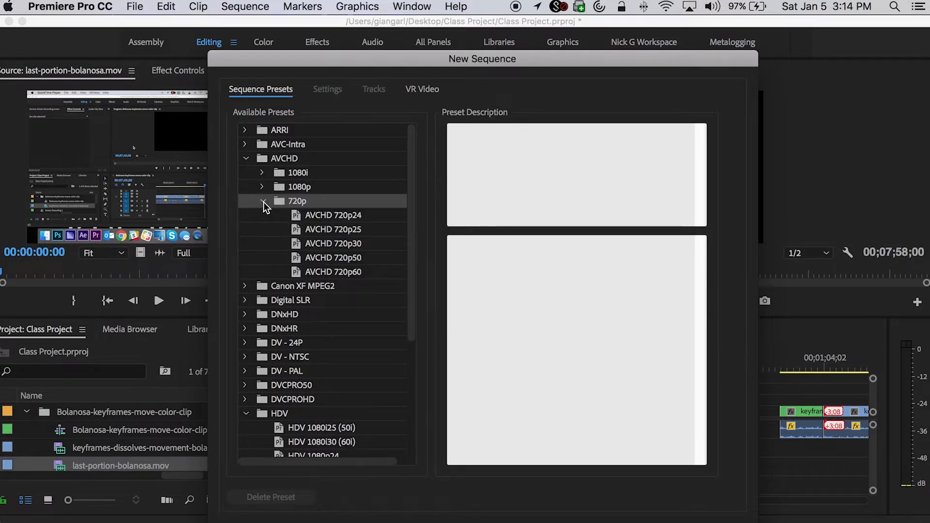
left_click(356, 246)
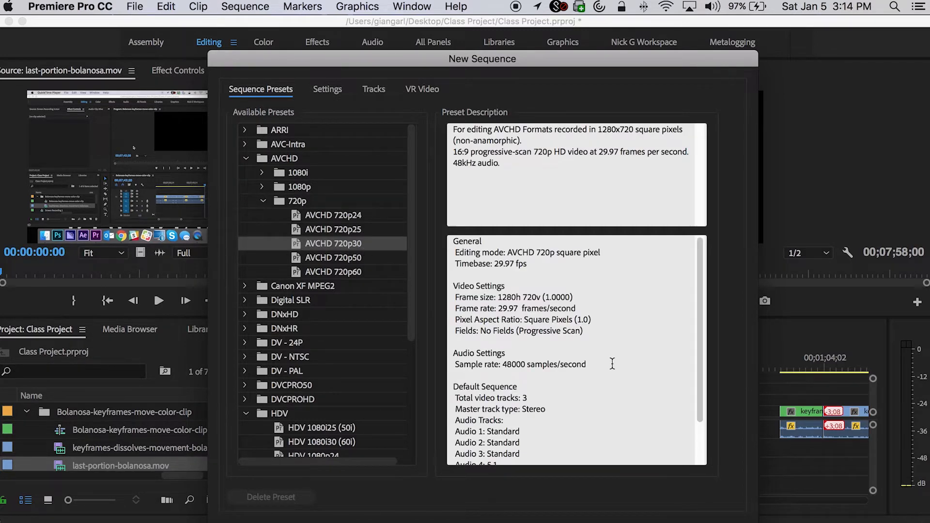
left_click_drag(591, 320, 523, 318)
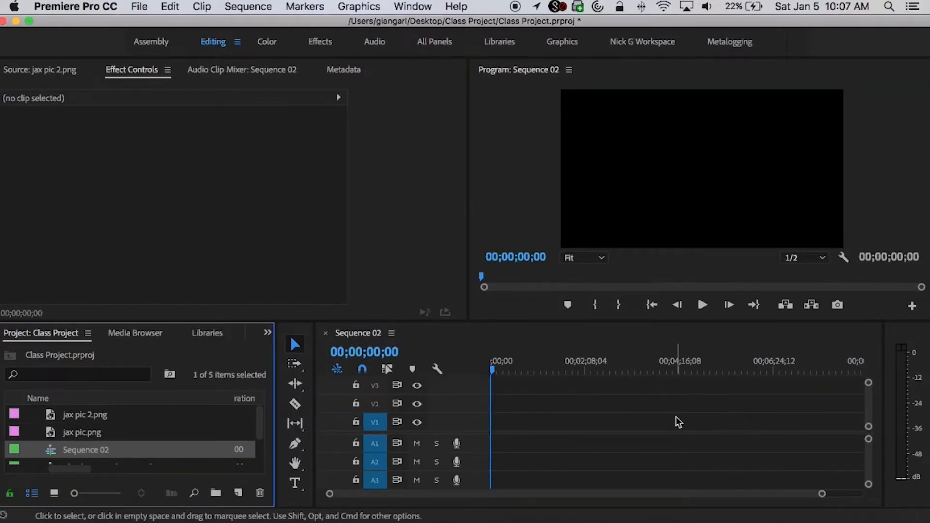
Step: Rename the new sequence in the project as Jax Pics
left_click(103, 450)
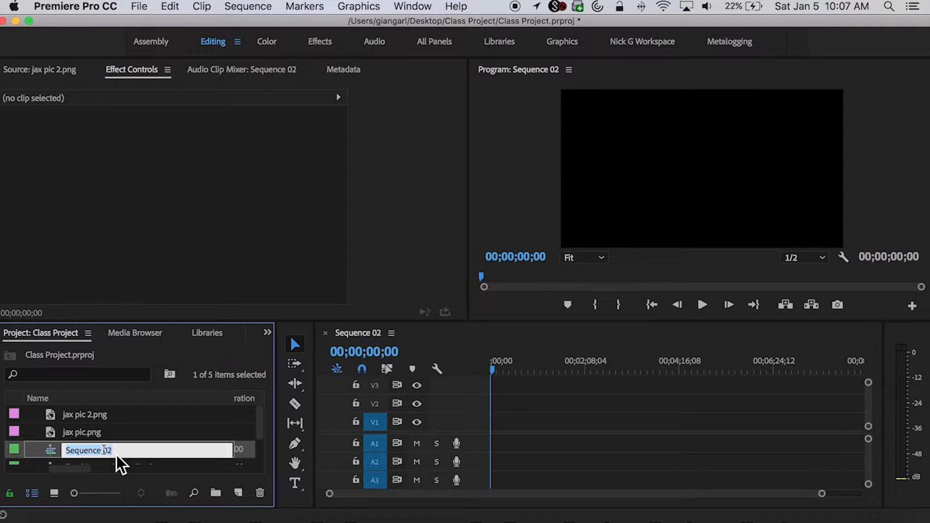
type("Jax Pics")
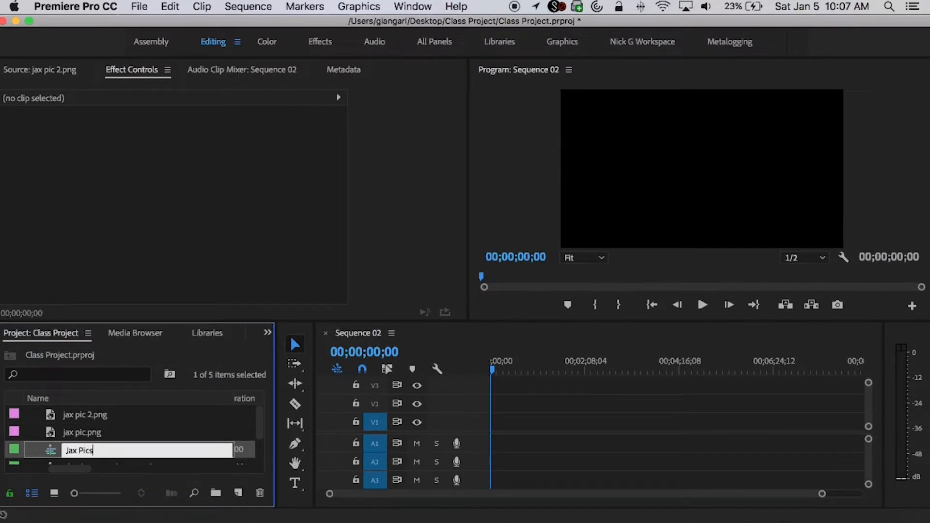
key("Tab")
left_click(95, 436)
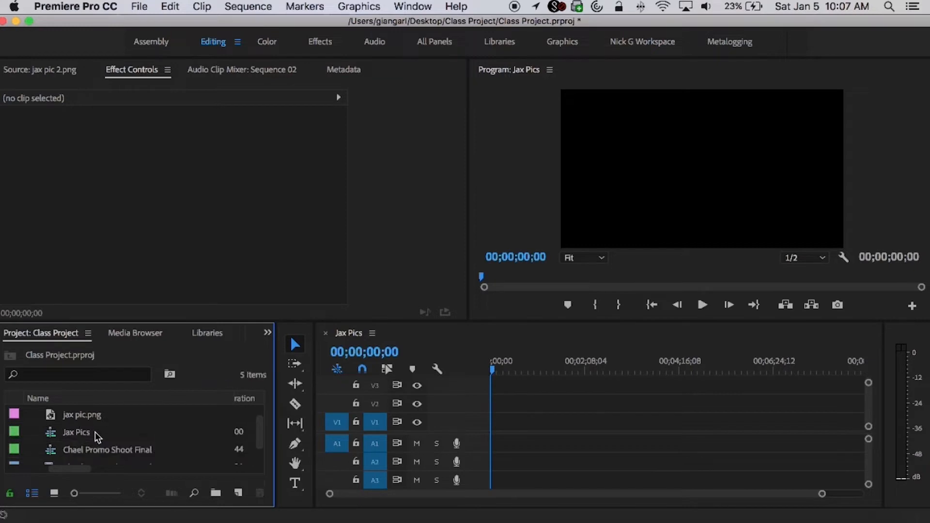
left_click(353, 338)
scroll(116, 438, "up", 1)
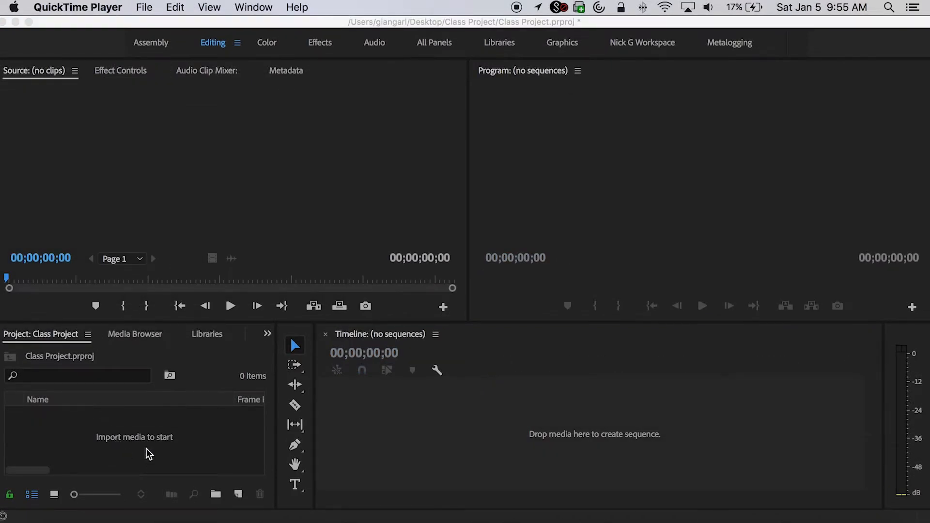
Step: Import jax pic 2.png, jax pic.png and Chael Promo Shoot Final.mp4 from the Class Project folder into the project
left_click(114, 434)
double_click(115, 434)
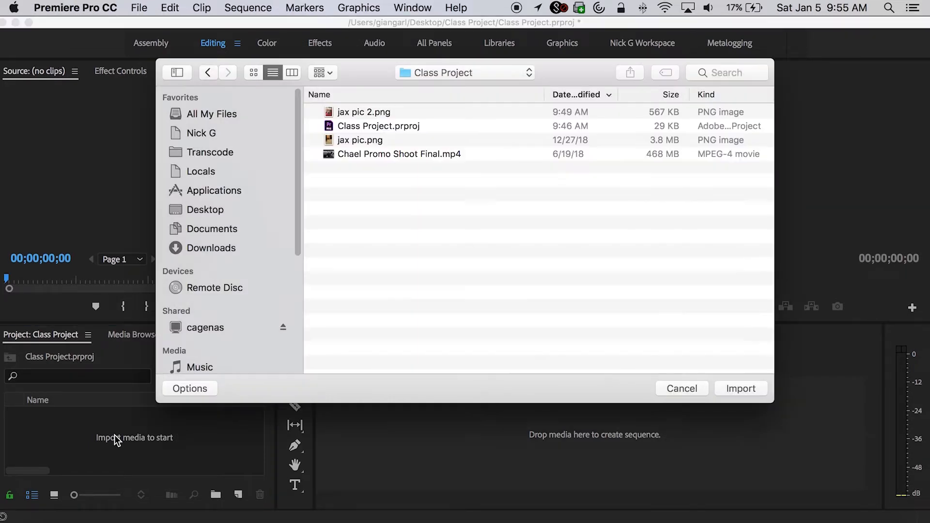
left_click(367, 111)
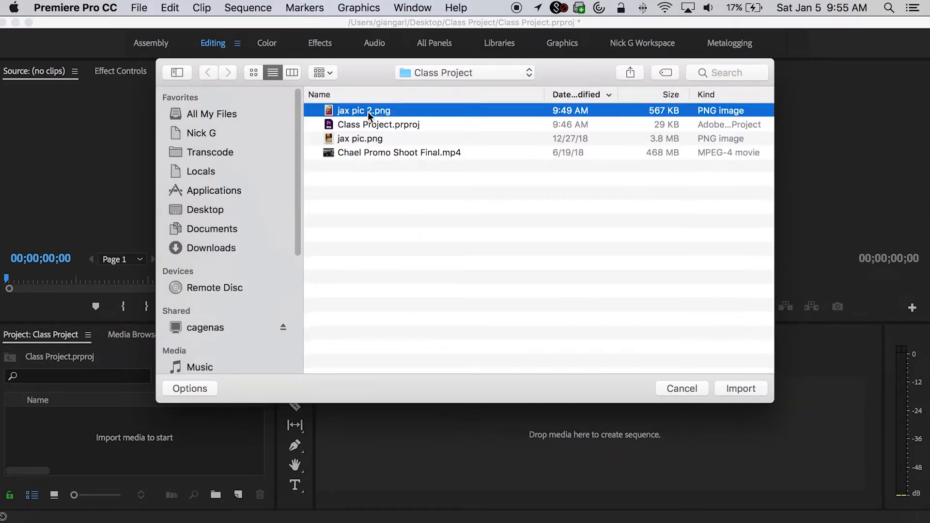
left_click(356, 140, "super")
left_click(354, 154, "super")
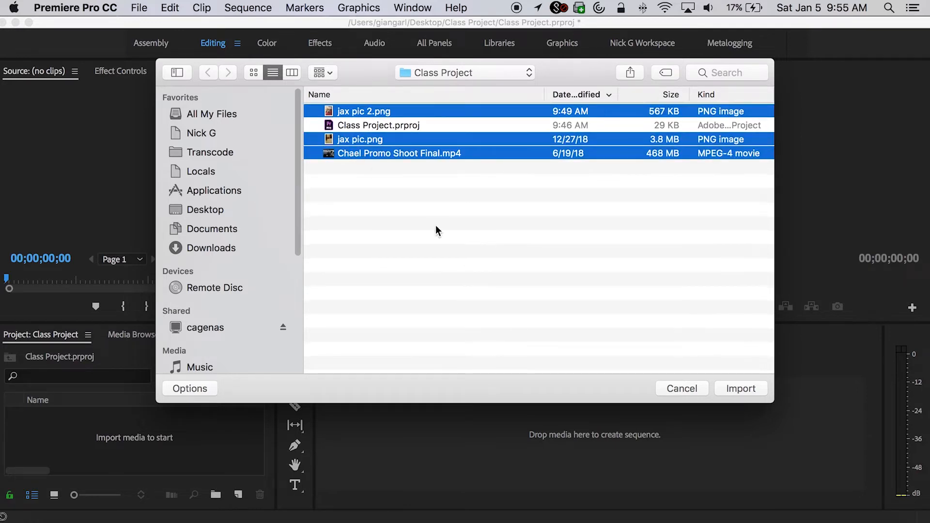
left_click(740, 389)
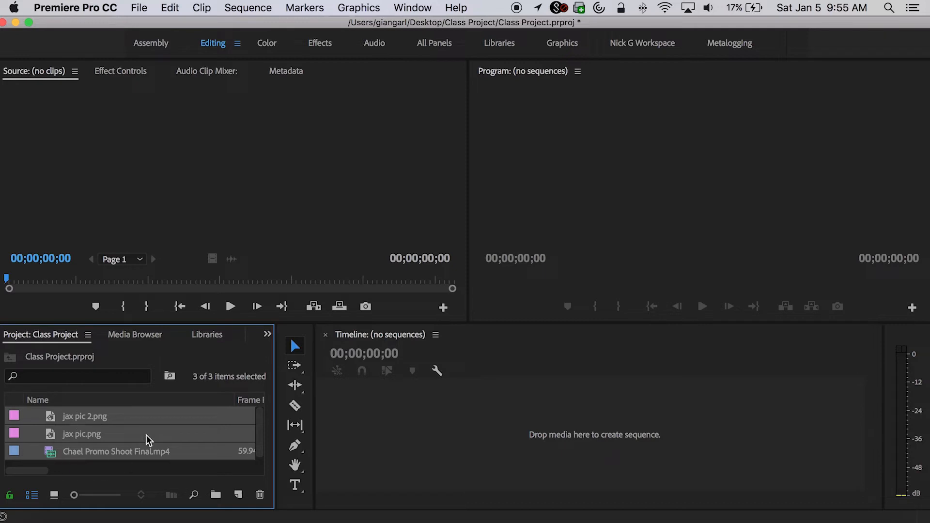
scroll(192, 472, "right", 3)
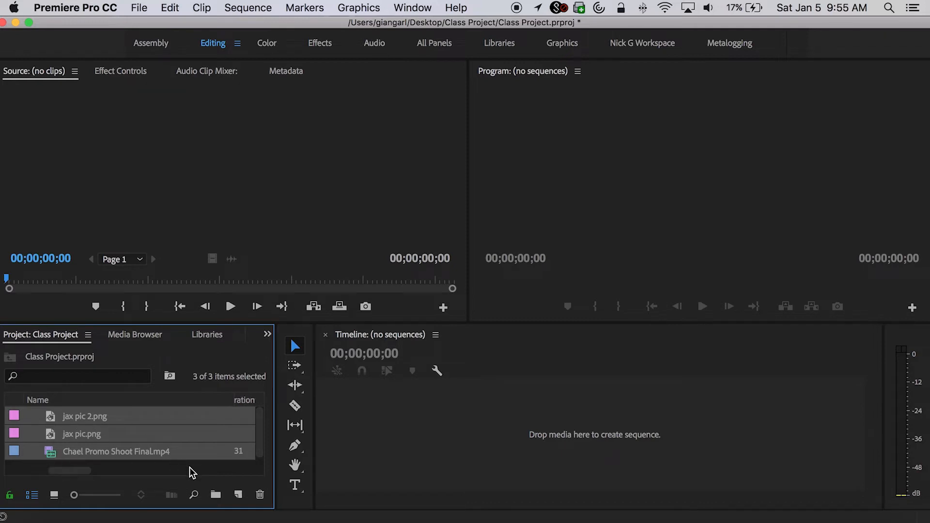
left_click(54, 450)
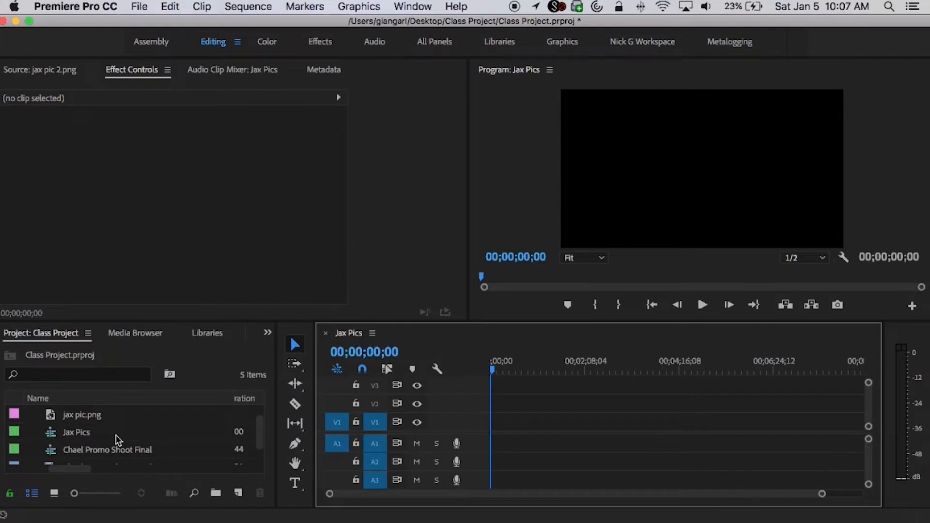
Step: Load jax pic.png as the source, overwrite it onto V1 at the start of the Jax Pics sequence, and return the playhead to the start
scroll(115, 438, "up", 1)
left_click_drag(114, 433, 216, 238)
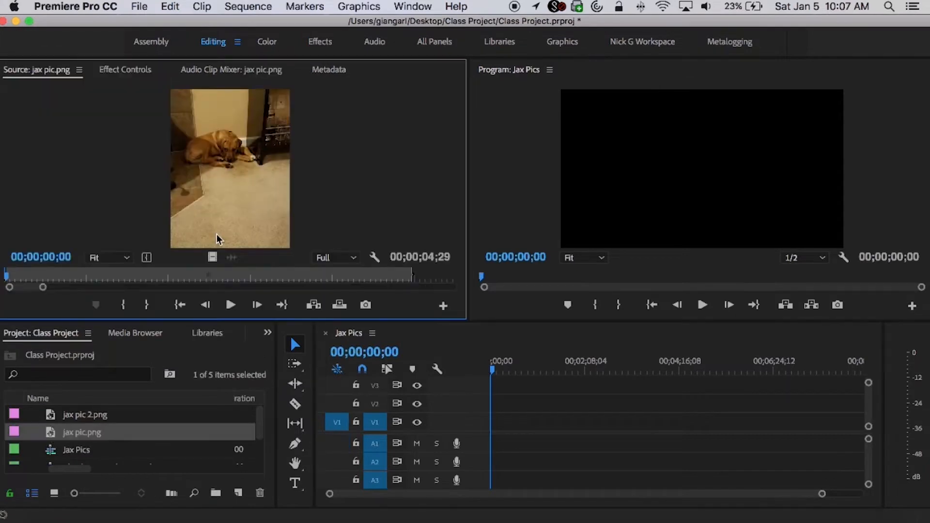
left_click(340, 309)
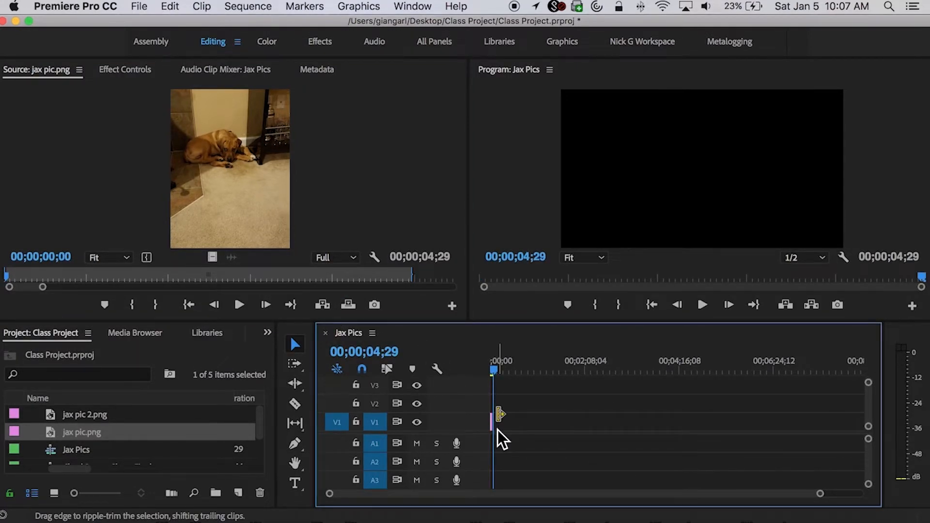
key("equal")
key("equal")
key("equal")
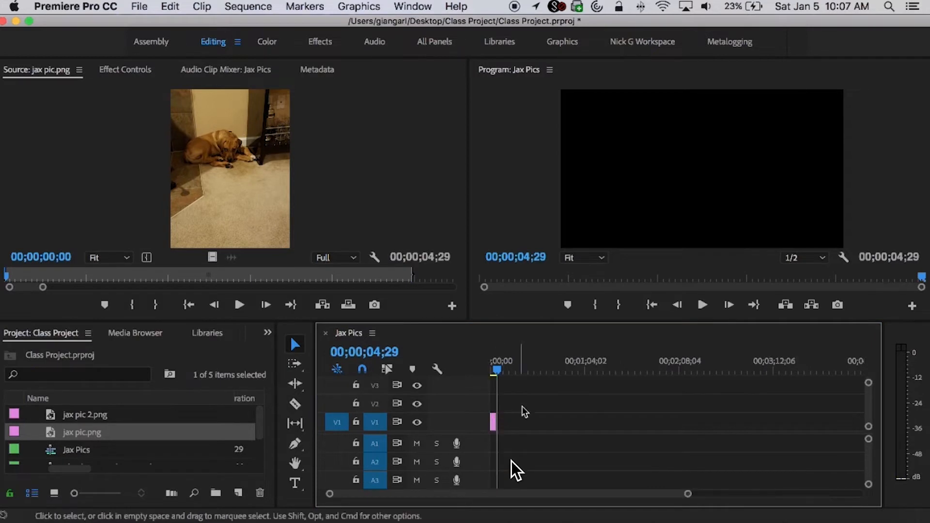
key("Home")
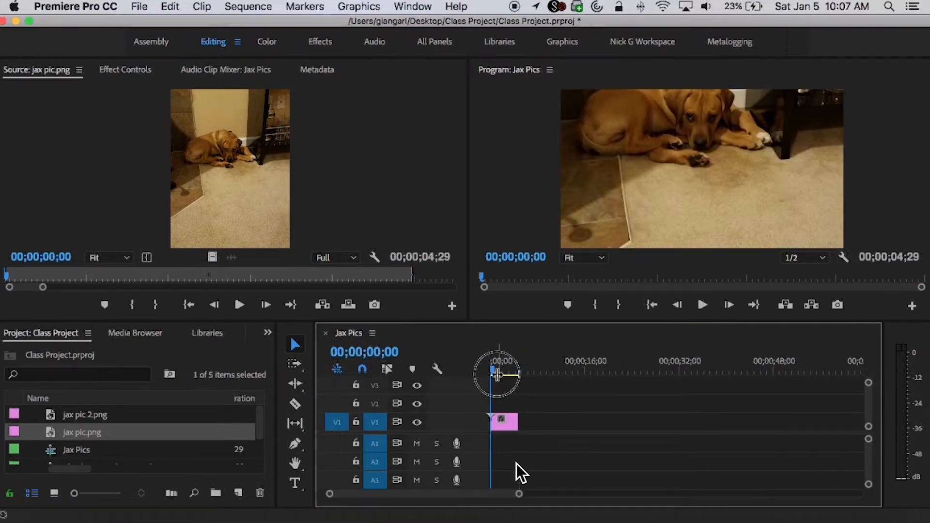
left_click(516, 464)
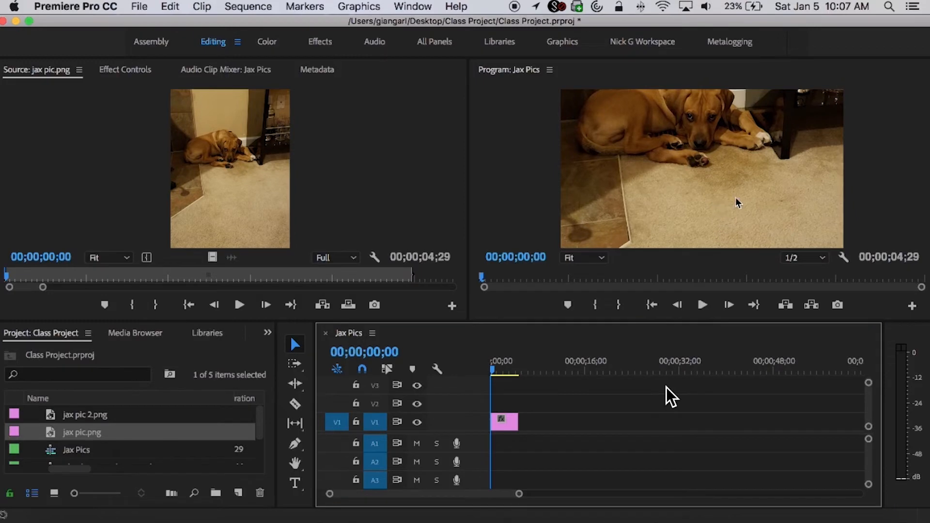
Step: Save the project and set the vertical position of the jax pic.png clip to 572
left_click(503, 426)
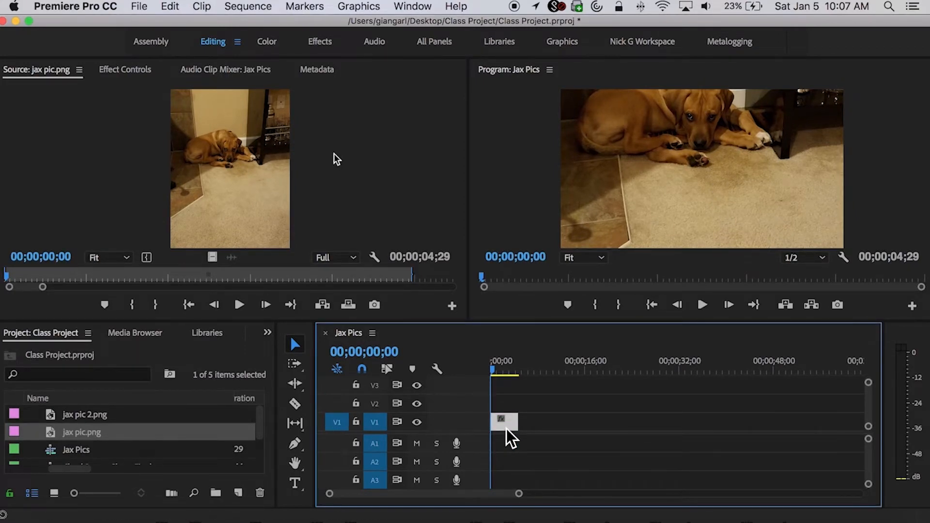
left_click(137, 73)
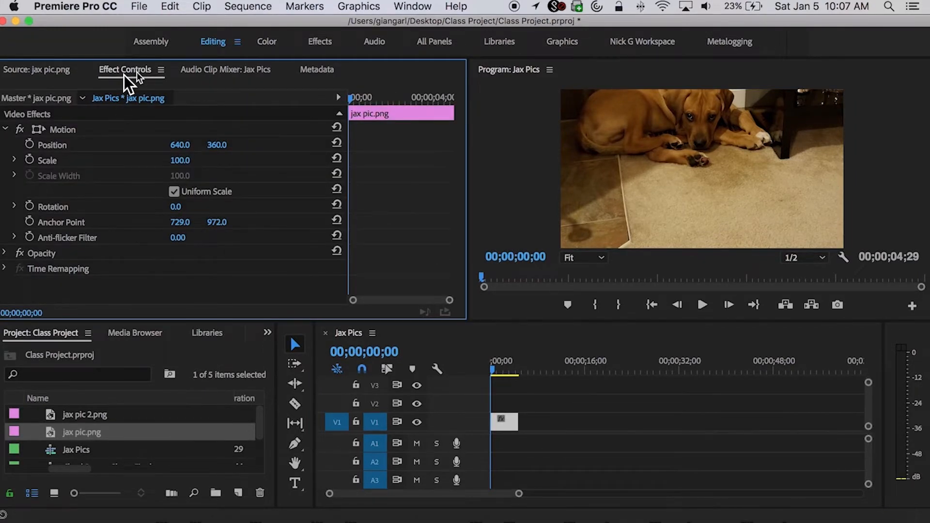
key("super+s")
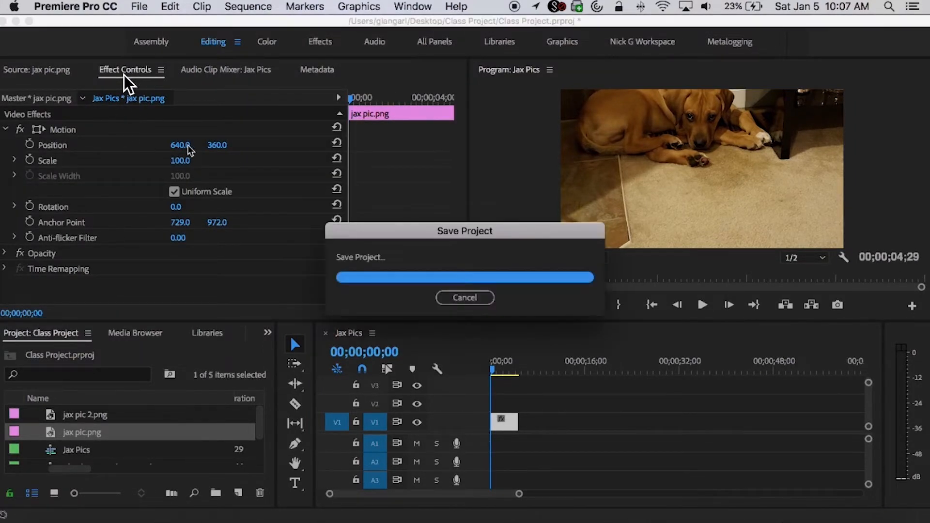
left_click_drag(216, 146, 318, 145)
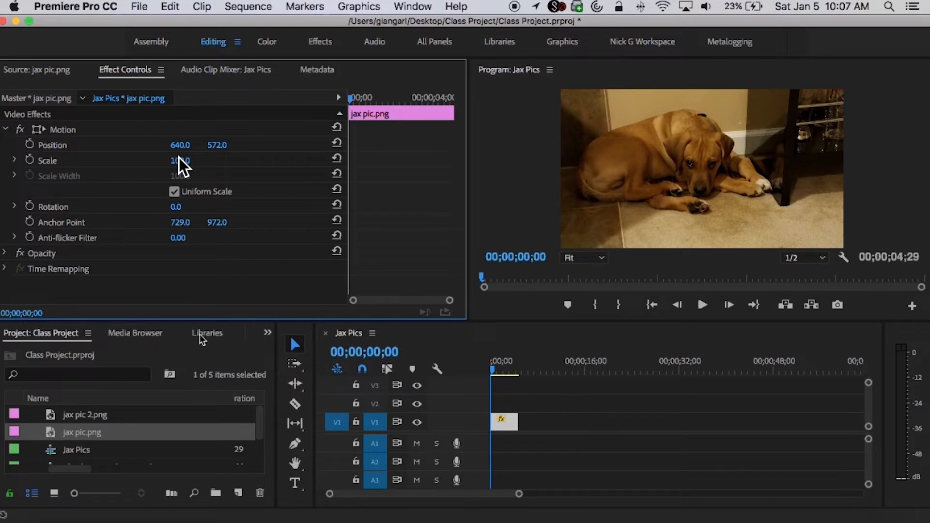
Step: Search the effects for "color" and apply Auto Color to the jax pic.png clip on V1
left_click(267, 332)
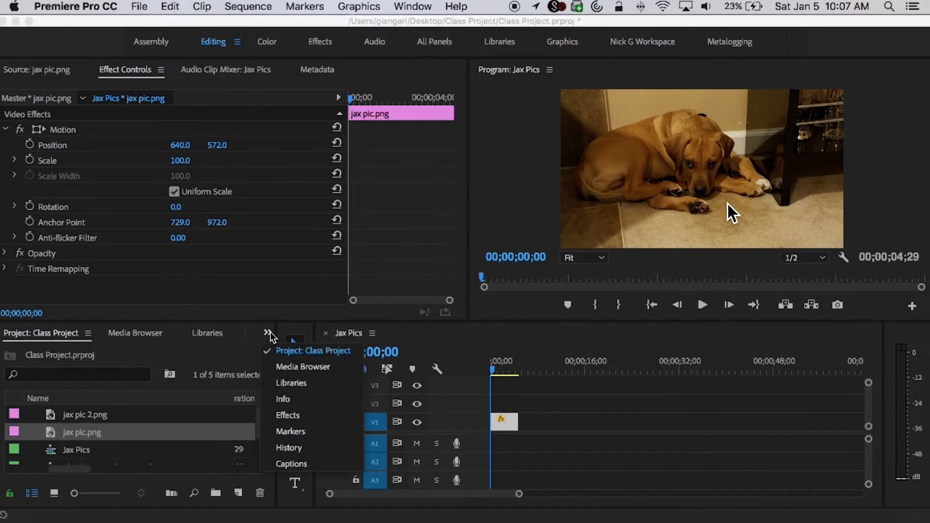
left_click(294, 416)
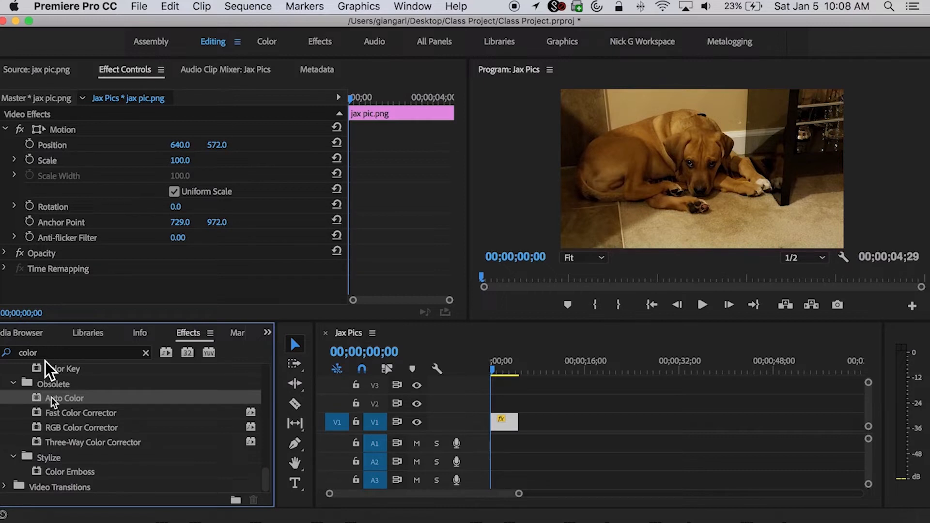
left_click_drag(51, 397, 592, 377)
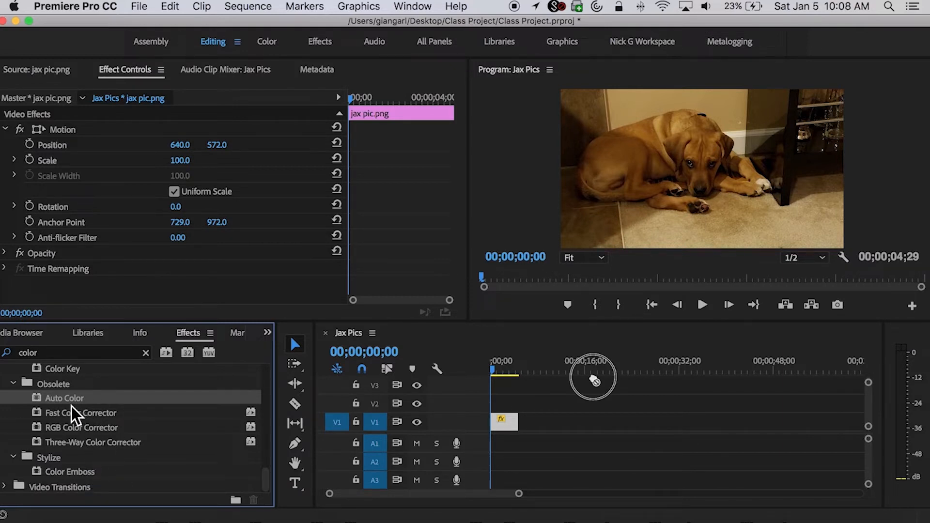
left_click_drag(592, 377, 502, 420)
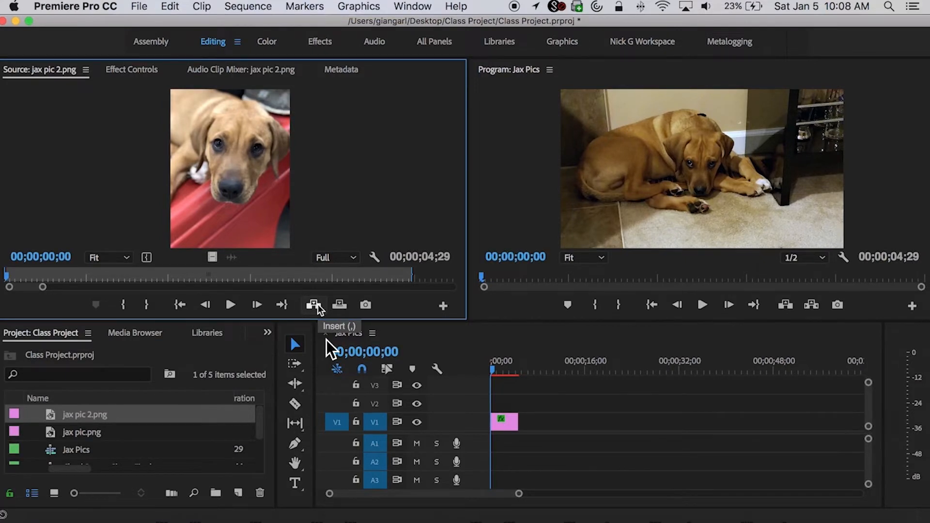
Step: Overwrite the clip at the start of the Jax Pics sequence with jax pic 2.png and check the frame around 00;00;03;04
left_click(316, 305)
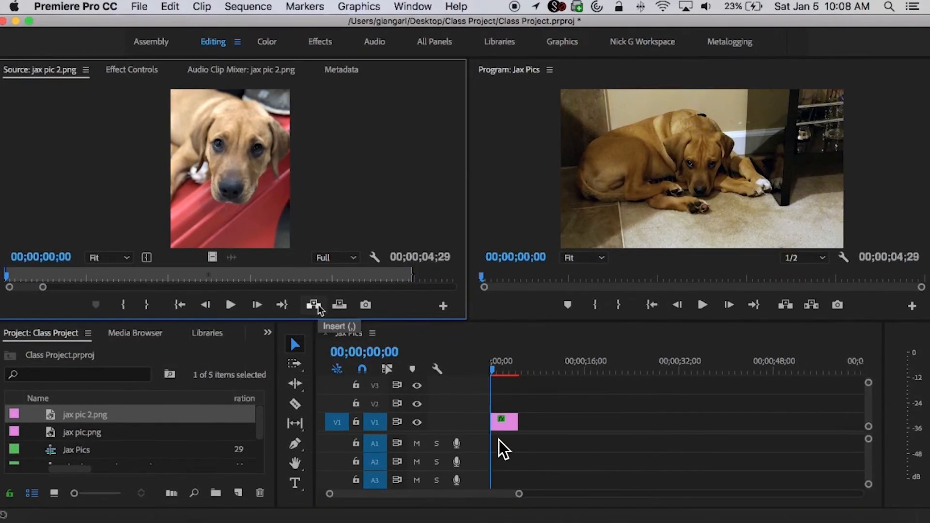
left_click(313, 304)
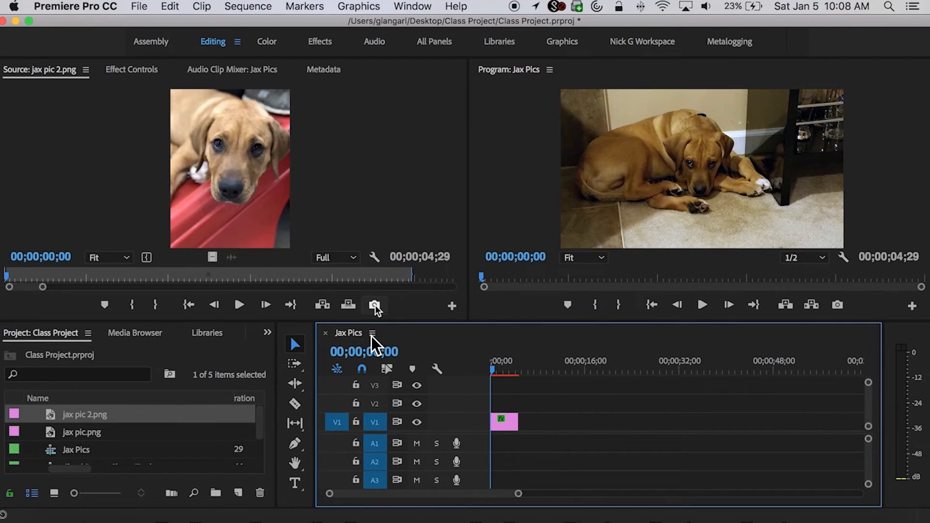
left_click(348, 304)
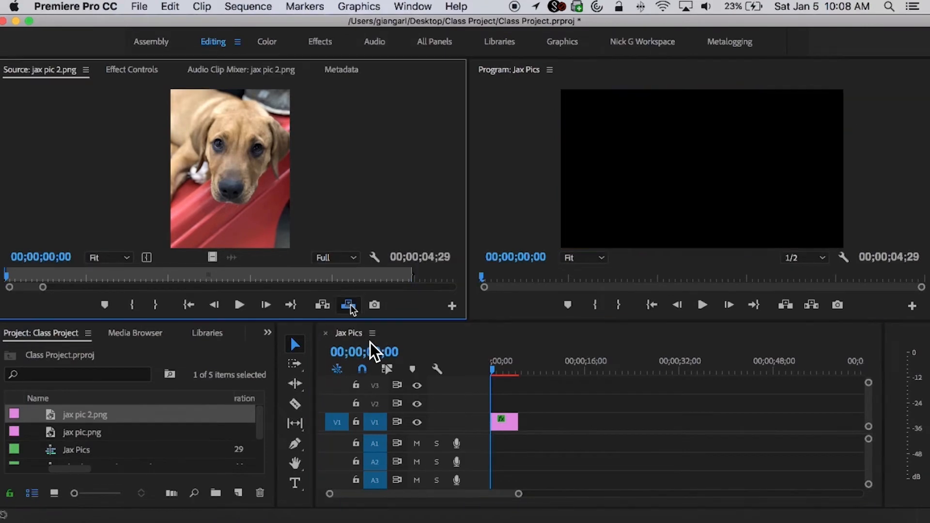
left_click_drag(504, 371, 506, 372)
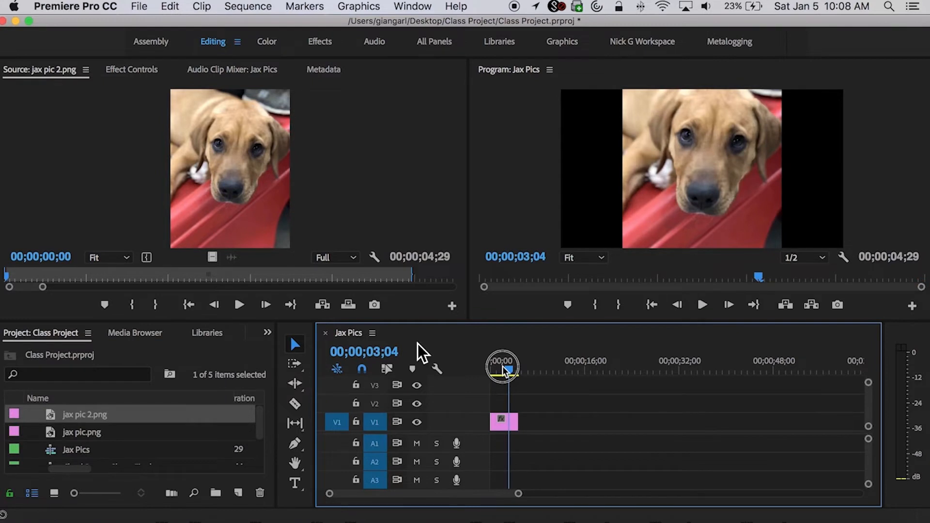
Step: Undo the overwrite edit, insert jax pic 2.png at the start of the Jax Pics sequence instead, and check around the cut
key("super+z")
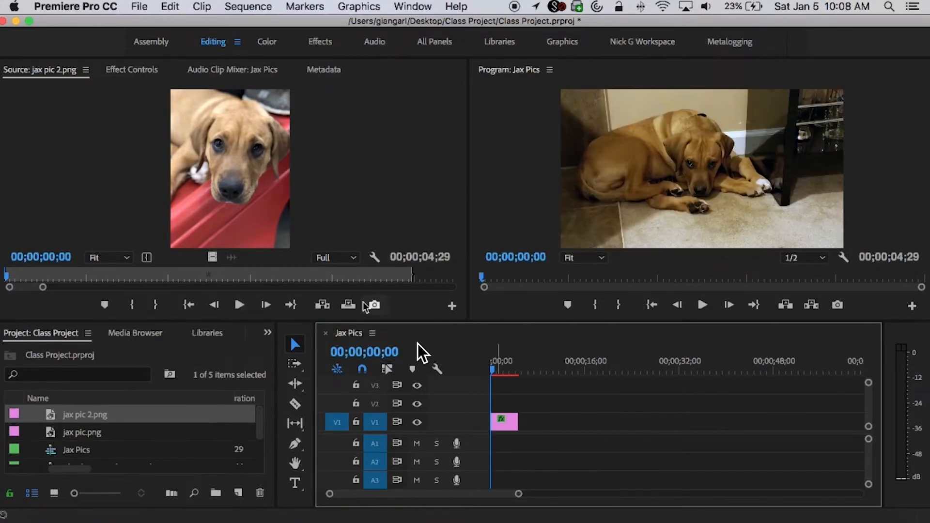
left_click(322, 305)
left_click(506, 366)
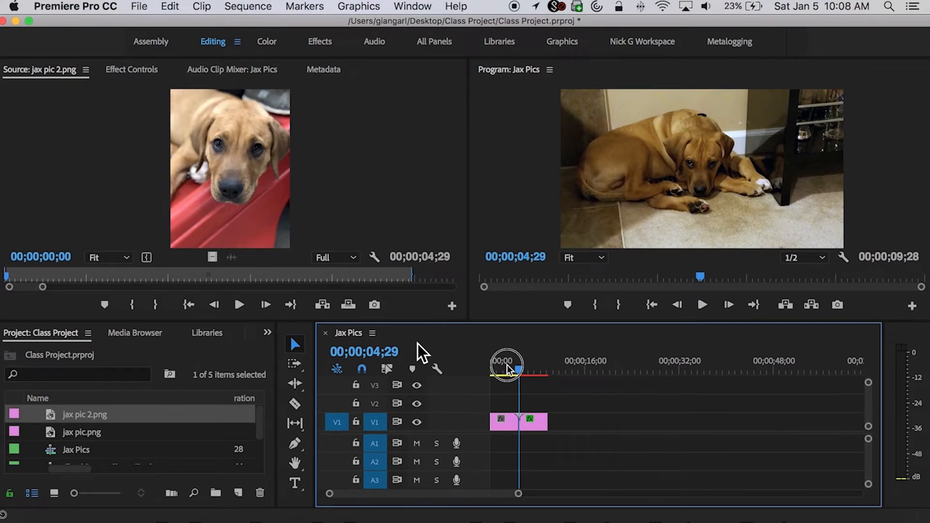
left_click_drag(507, 368, 500, 369)
Step: Set the scale of the jax pic 2.png clip on V1 to 179 so it fills the frame
left_click(502, 424)
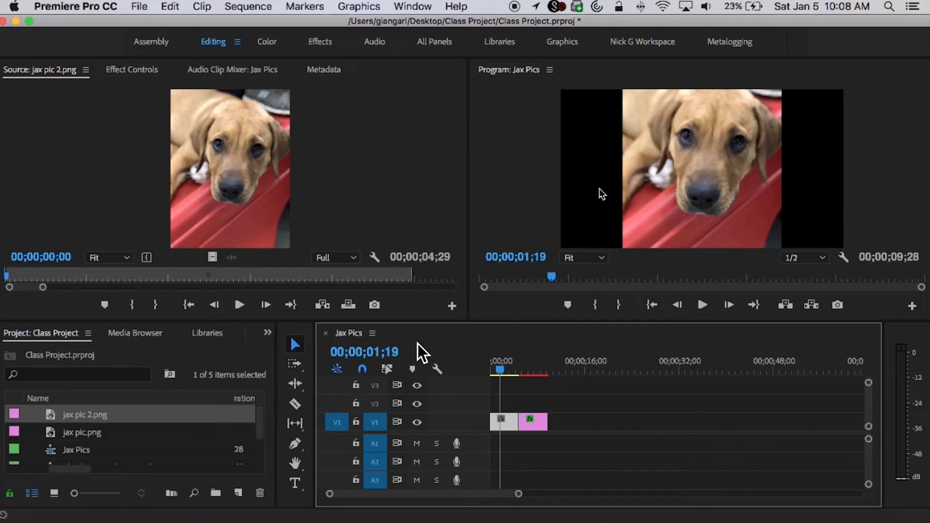
left_click(132, 71)
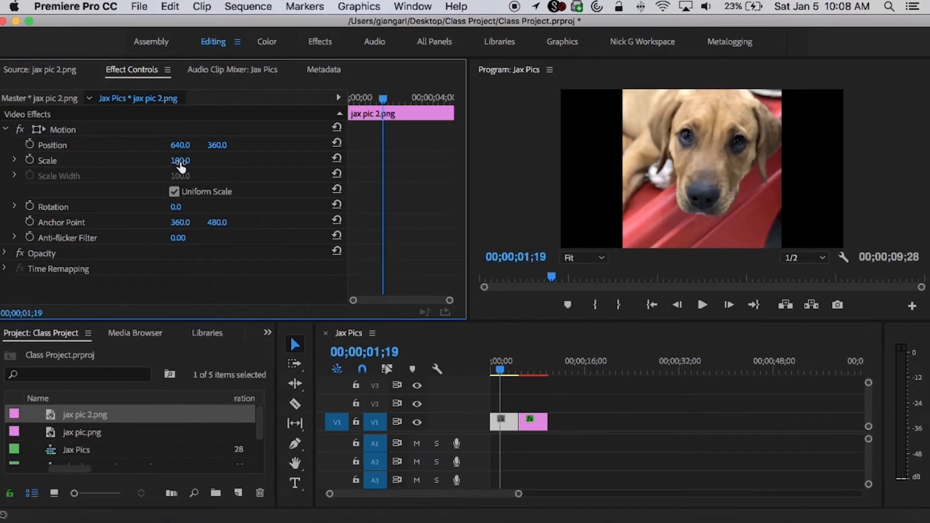
left_click_drag(179, 160, 218, 145)
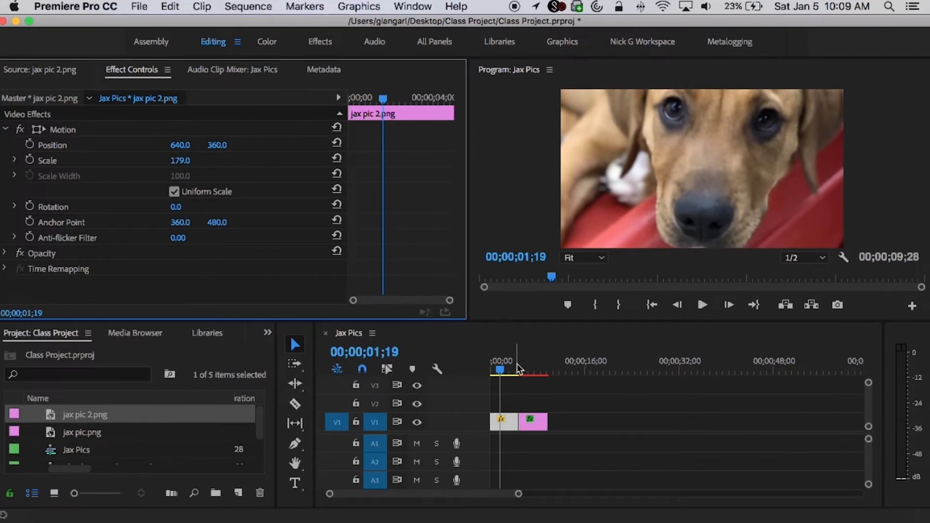
Step: Add Scale and Position keyframes to the jax pic 2.png clip at 00;00;00;00
left_click_drag(500, 369, 476, 370)
left_click(533, 422)
left_click(498, 423)
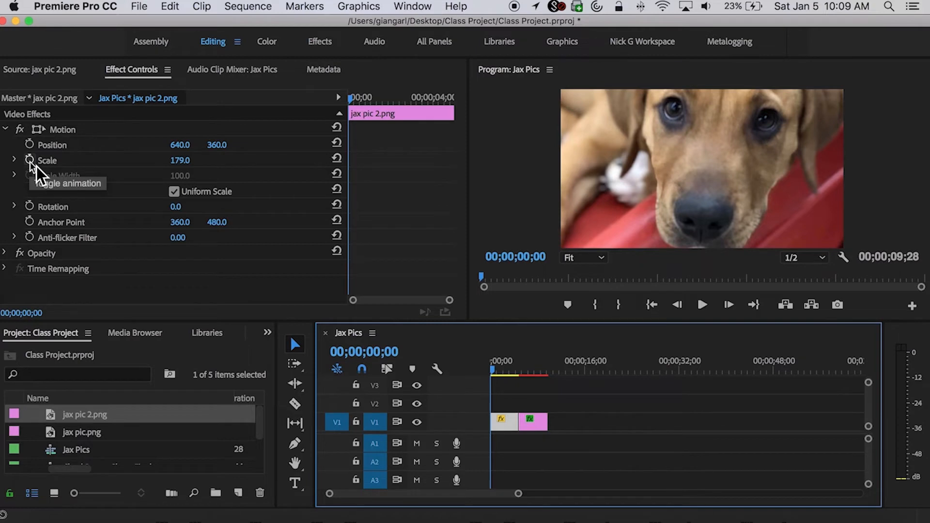
left_click(30, 161)
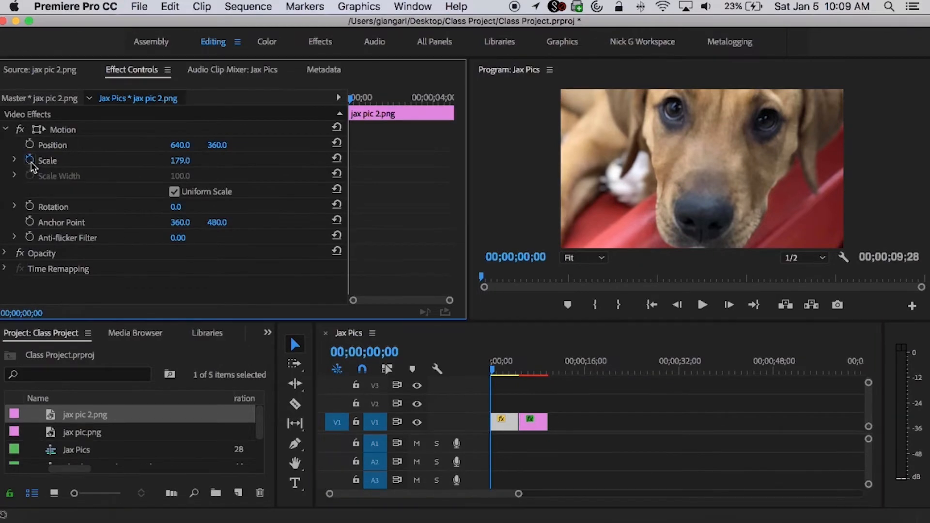
left_click(30, 145)
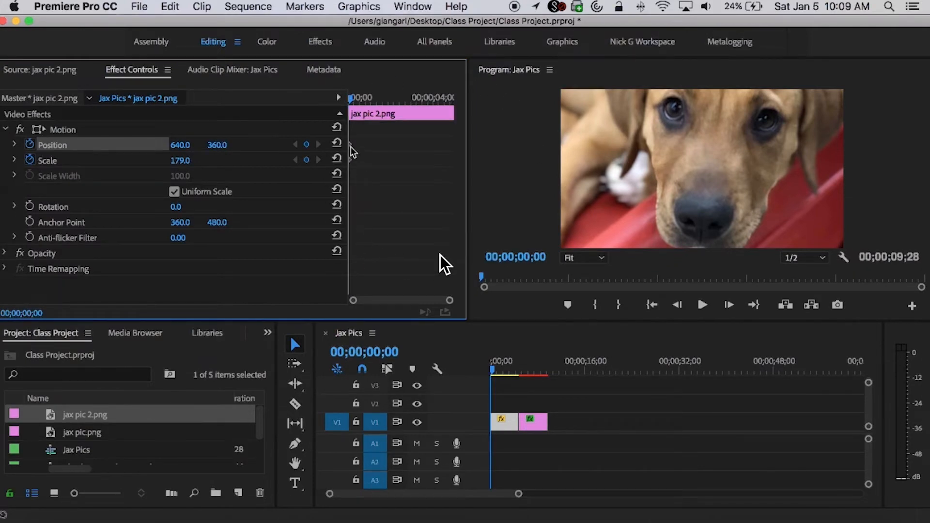
Step: On the last frame of jax pic 2.png, 00;00;04;28, keyframe the scale at 215 and the vertical position at 543
left_click(506, 365)
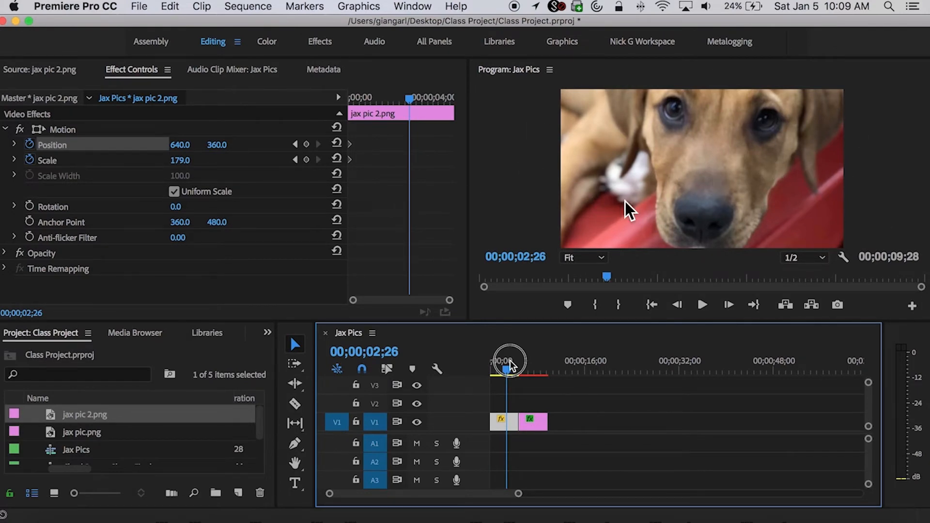
left_click_drag(508, 363, 518, 363)
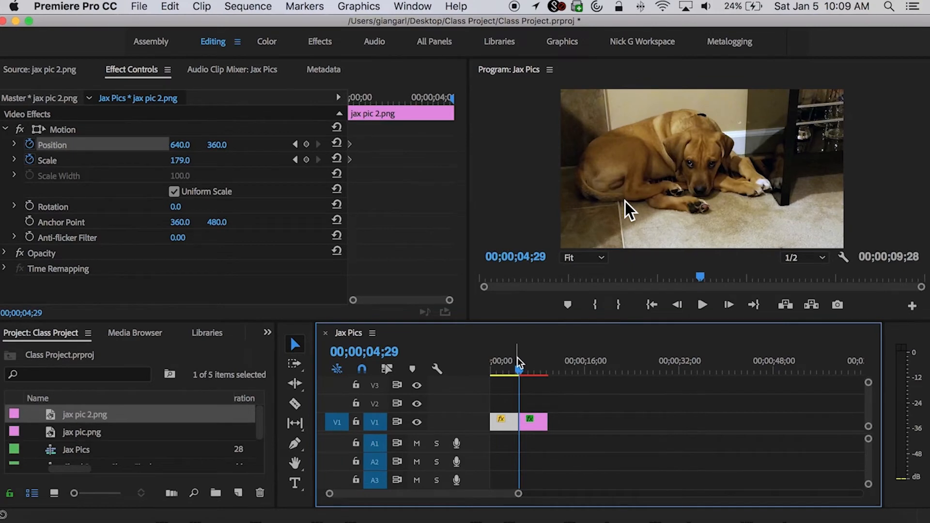
key("Left")
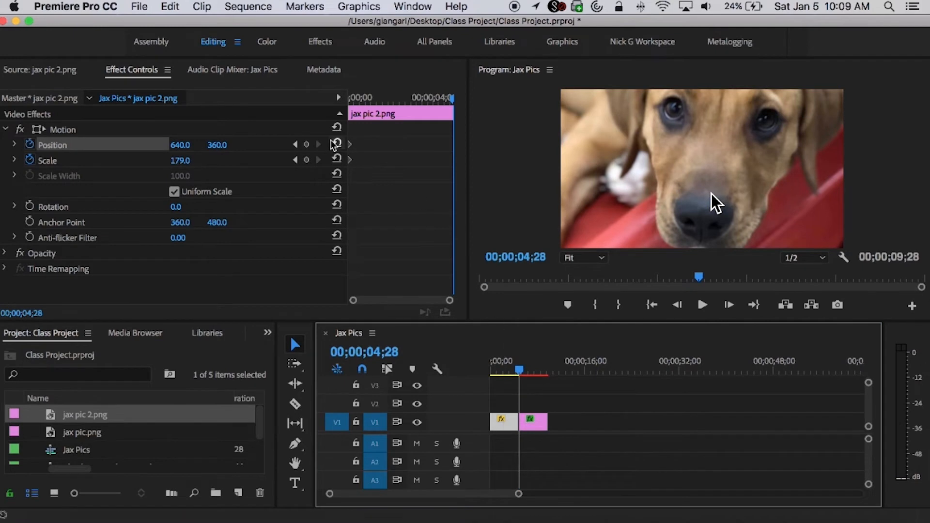
left_click_drag(181, 161, 307, 145)
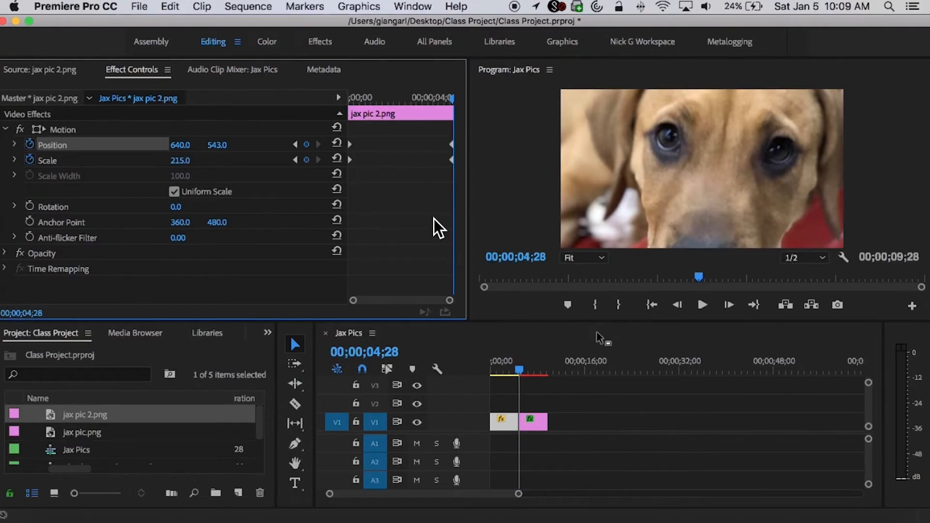
Step: Play the sequence from the start to preview the jax pic 2.png zoom animation
left_click_drag(522, 371, 394, 375)
left_click(494, 371)
key("space")
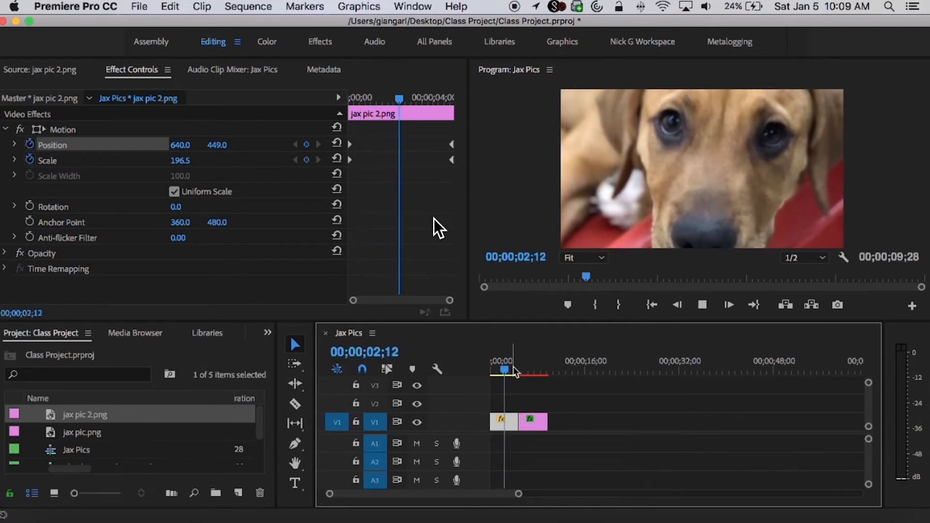
key("space")
key("Up")
key("space")
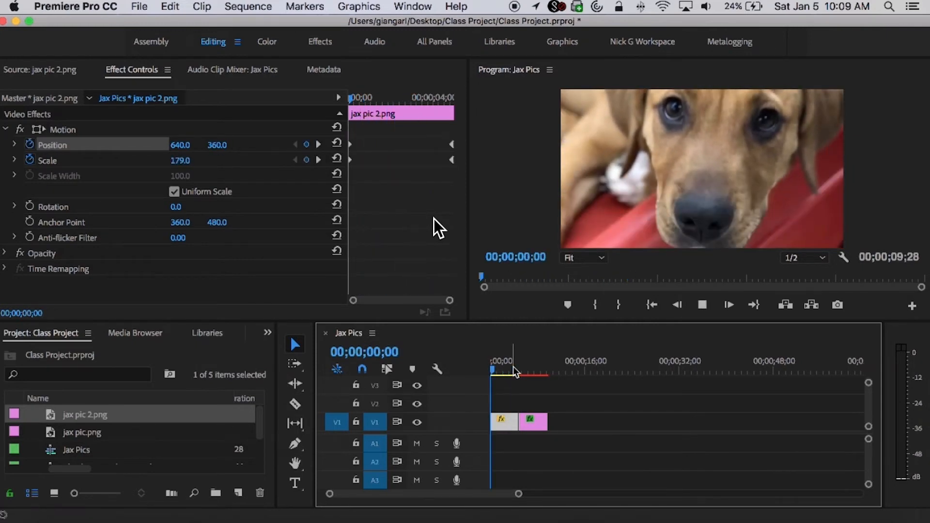
Step: Add Position and Scale keyframes to the jax pic.png clip at its first frame, 00;00;04;29
key("Down")
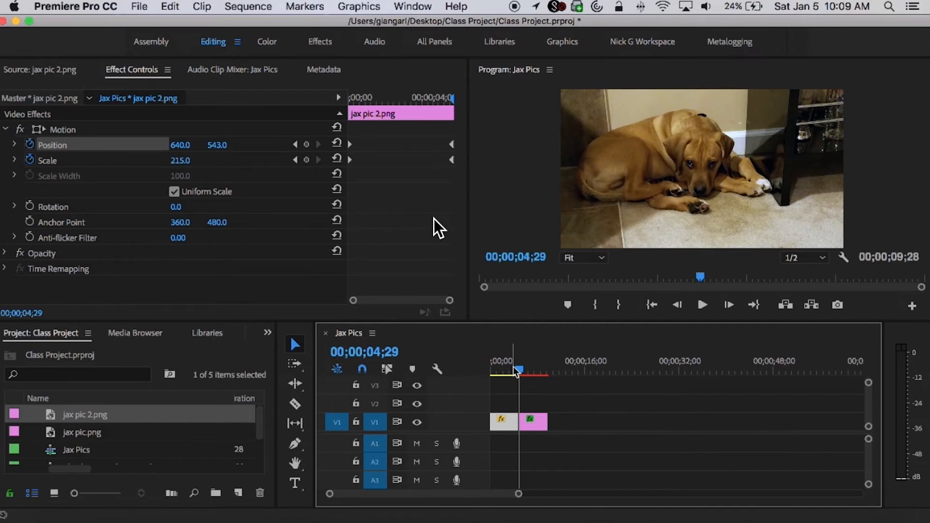
scroll(514, 368, "up", 1)
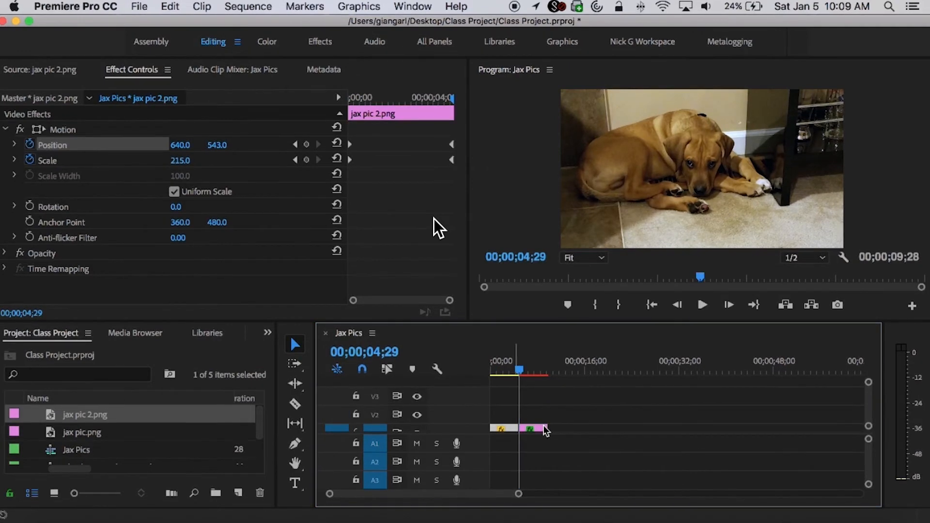
scroll(543, 428, "down", 1)
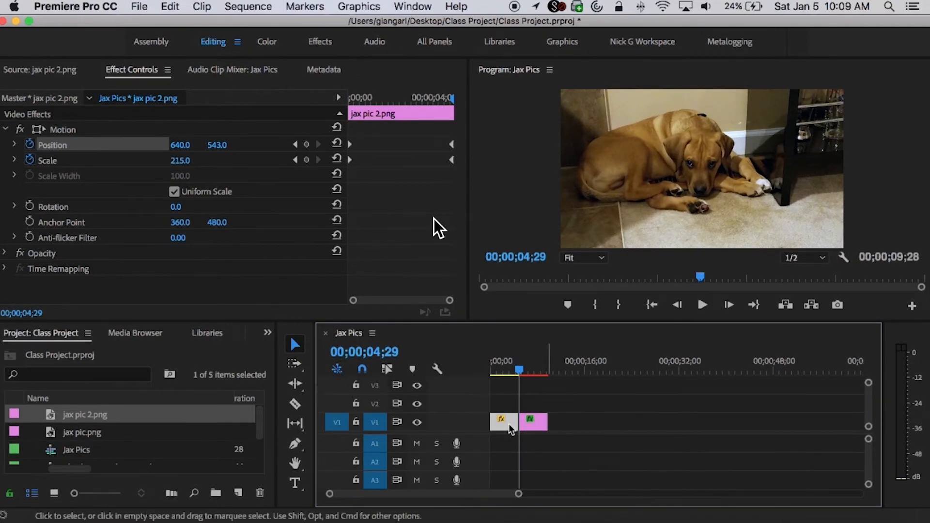
left_click(536, 422)
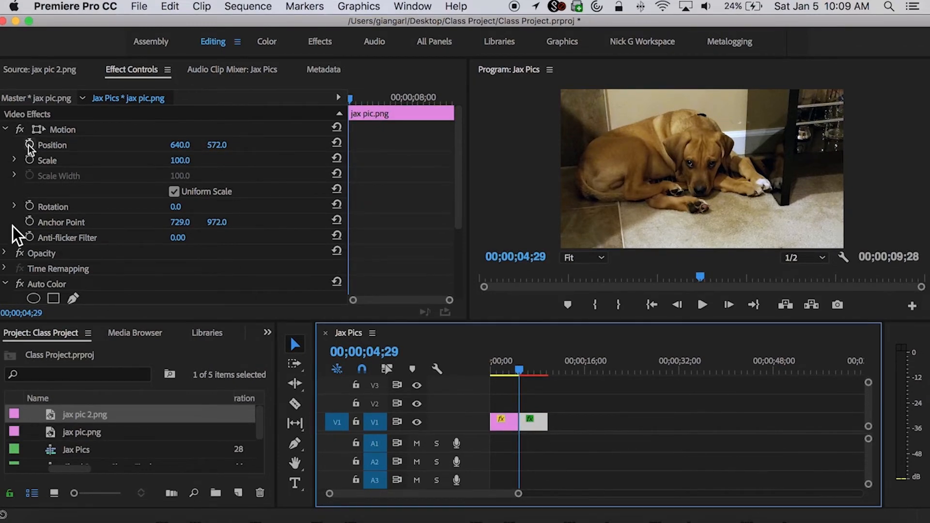
left_click(29, 145)
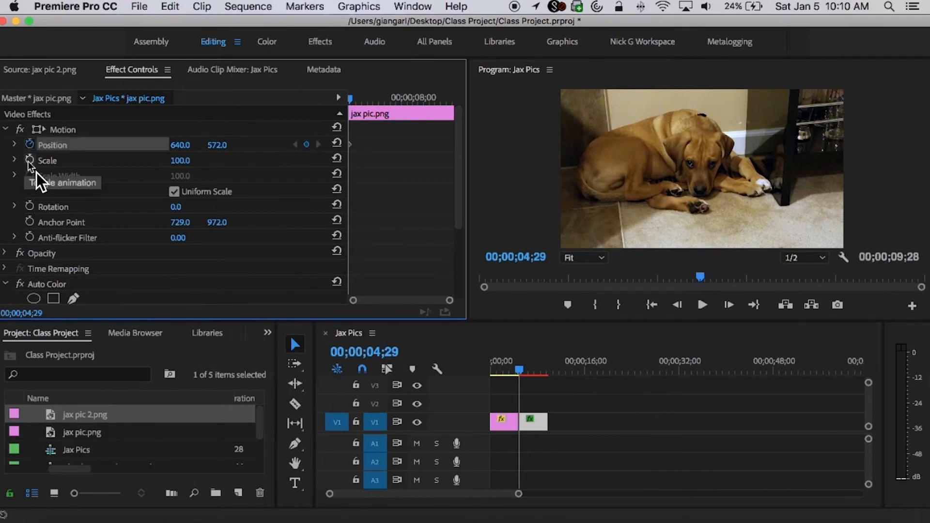
left_click(30, 160)
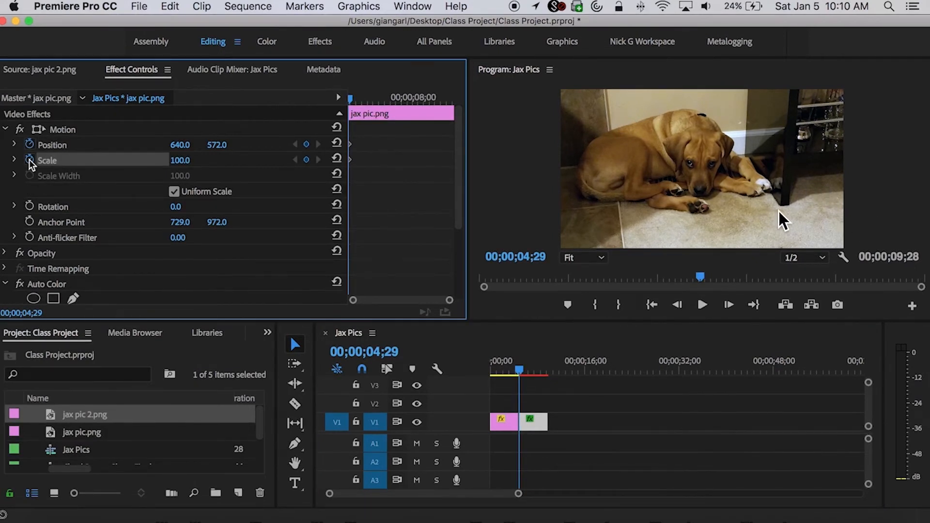
Step: At 00;00;09;27, keyframe the jax pic.png clip with a scale of 121 and a position of 762, 659
left_click(527, 366)
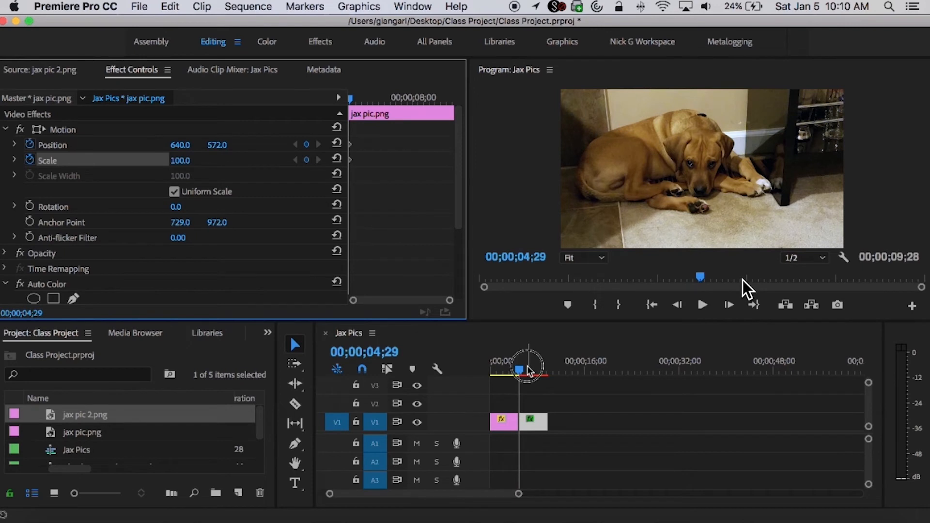
left_click_drag(528, 370, 546, 368)
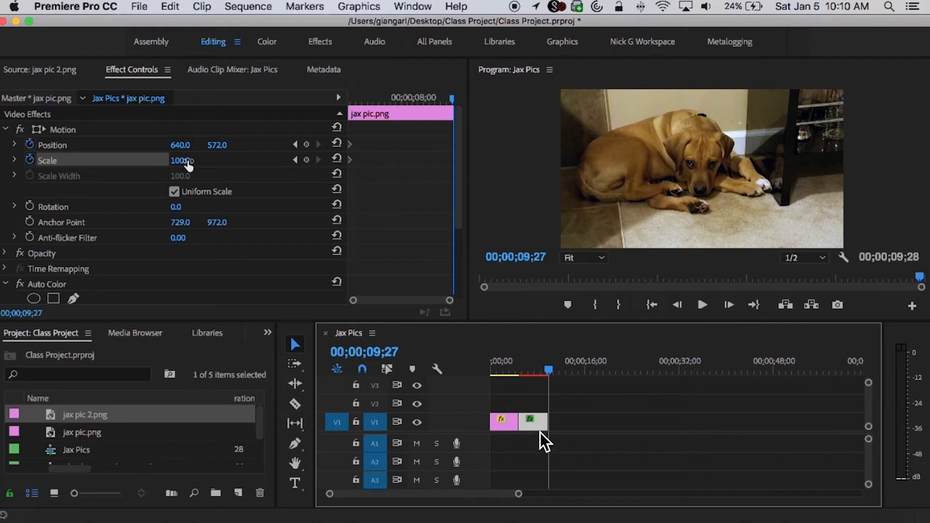
left_click_drag(183, 161, 237, 145)
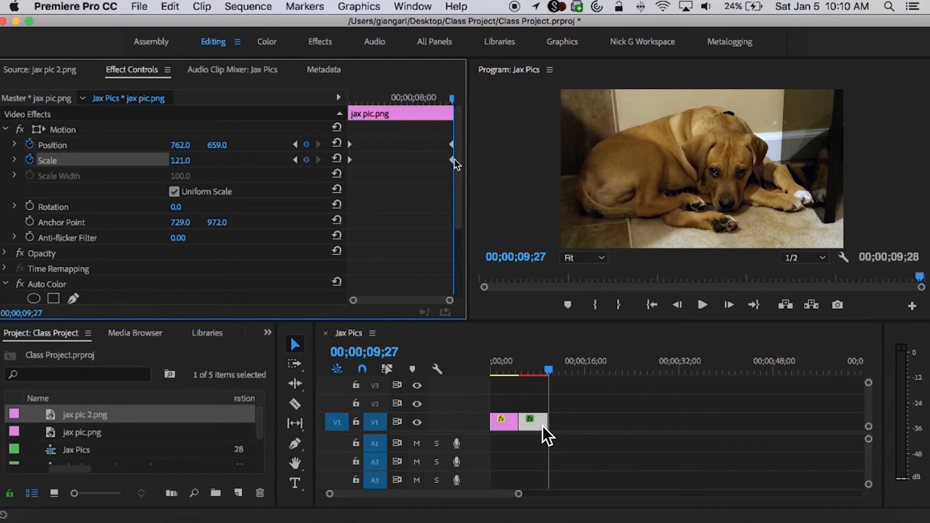
Step: Play back the jax pic.png clip to preview its zoom animation
left_click(550, 371)
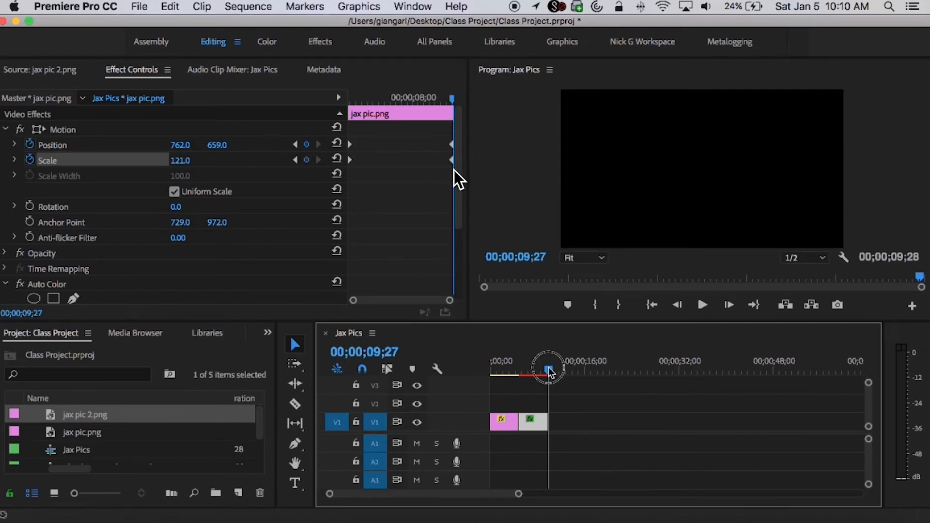
left_click_drag(548, 367, 527, 367)
key("space")
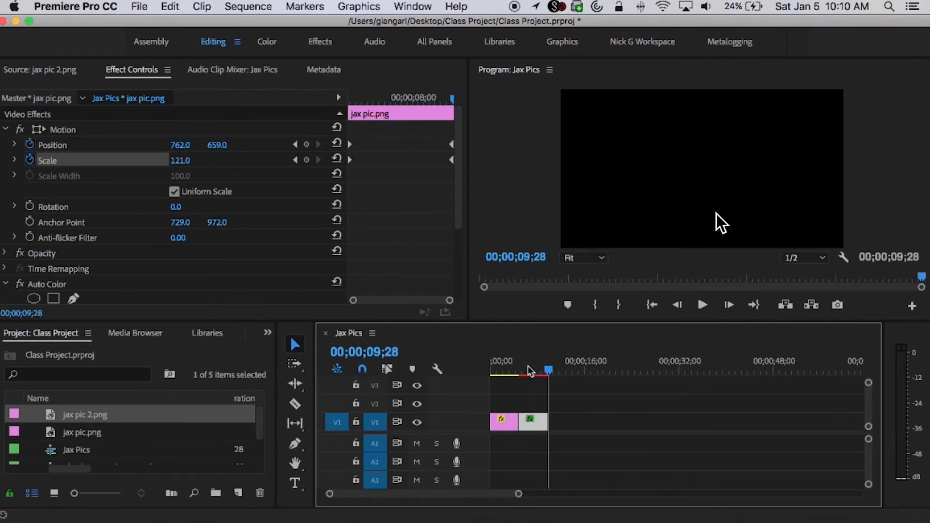
Step: Open the cut between the two V1 clips for trimming at 00;00;04;29 and apply the default transition to it
left_click(516, 370)
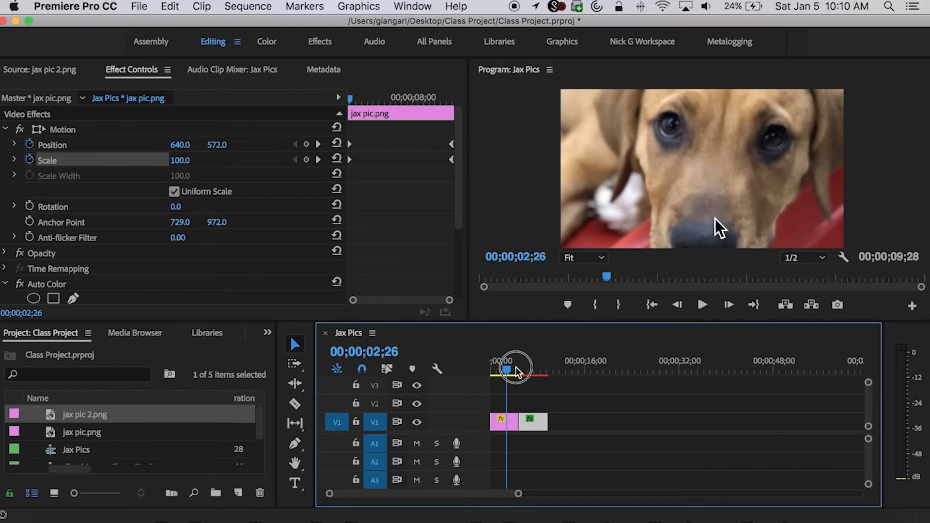
mouse_move(515, 370)
left_mouse_down()
mouse_move(542, 372)
mouse_move(518, 372)
left_mouse_up()
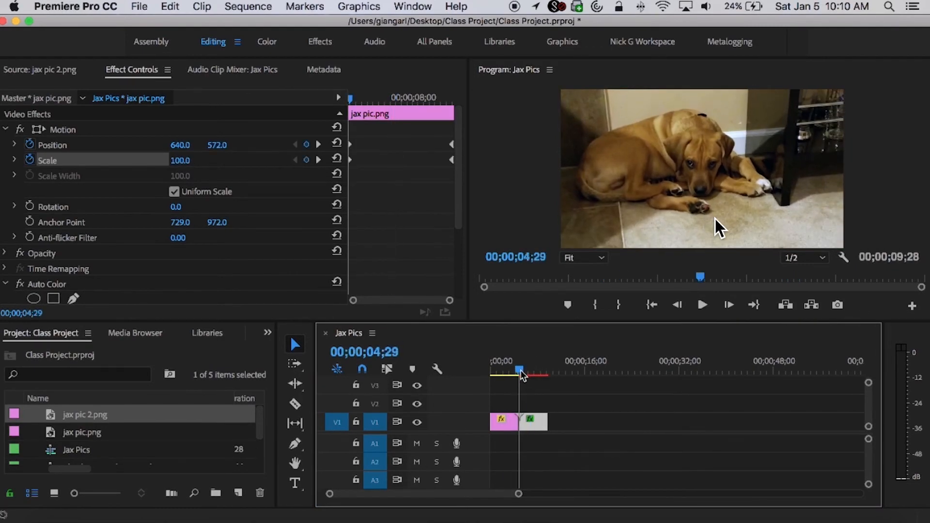
double_click(522, 420)
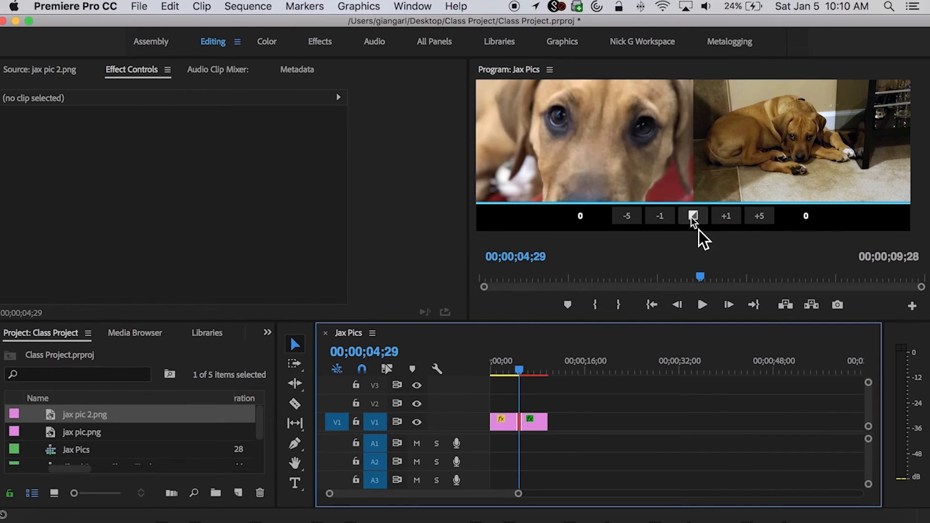
left_click(692, 217)
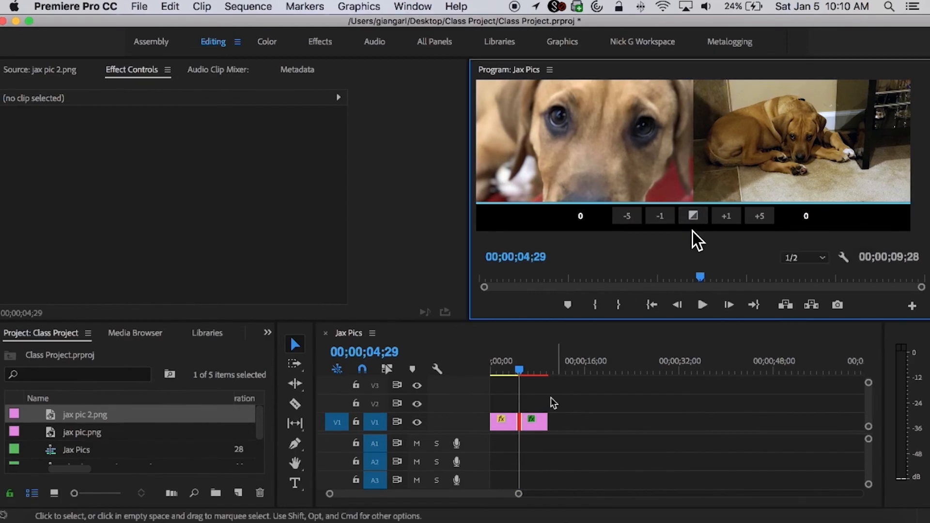
Step: Leave trimming, return to the start of the sequence, and play it to review the transition between the pictures
left_click(537, 392)
left_click(488, 365)
key("b")
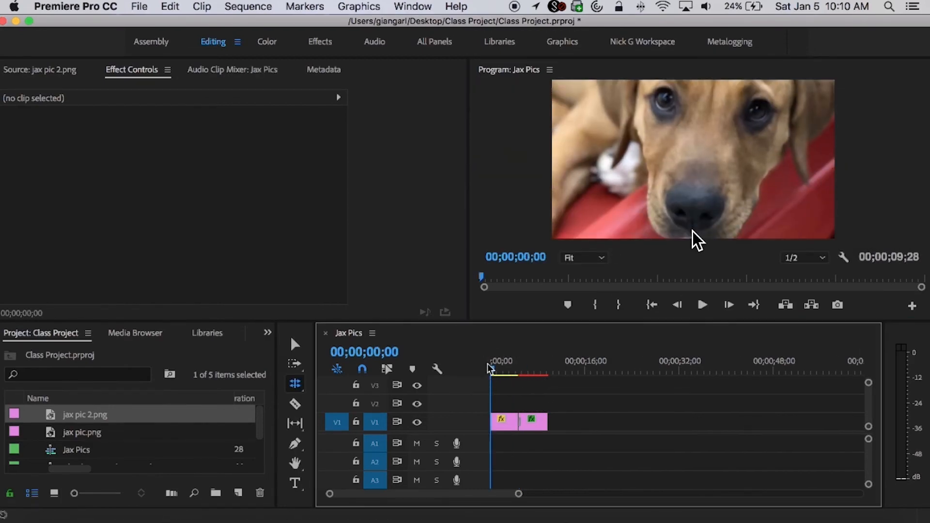
key("space")
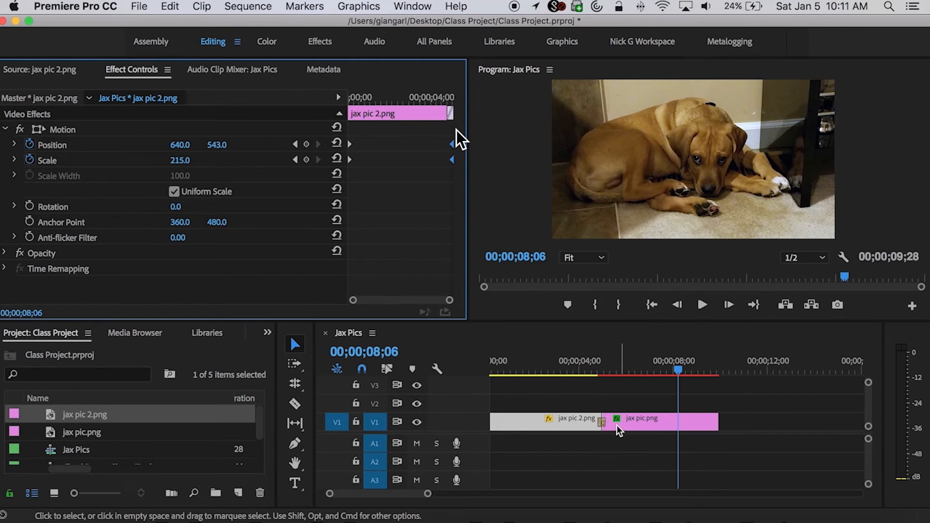
Step: Move the first Position and Scale keyframes of the jax pic.png clip earlier, to the start of the transition, and scrub back over it
left_click(617, 426)
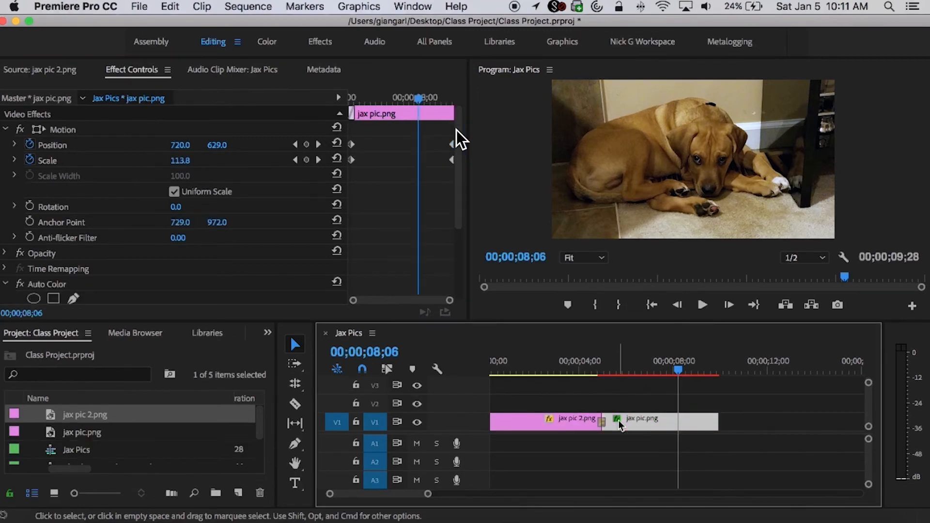
left_click(351, 144)
left_click(351, 160, "shift")
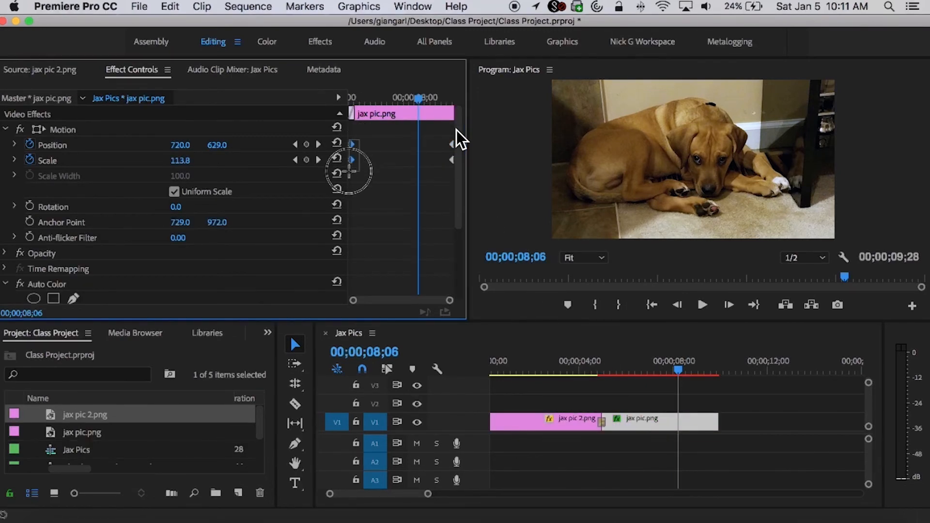
left_click_drag(353, 161, 343, 161)
left_click_drag(625, 380, 584, 363)
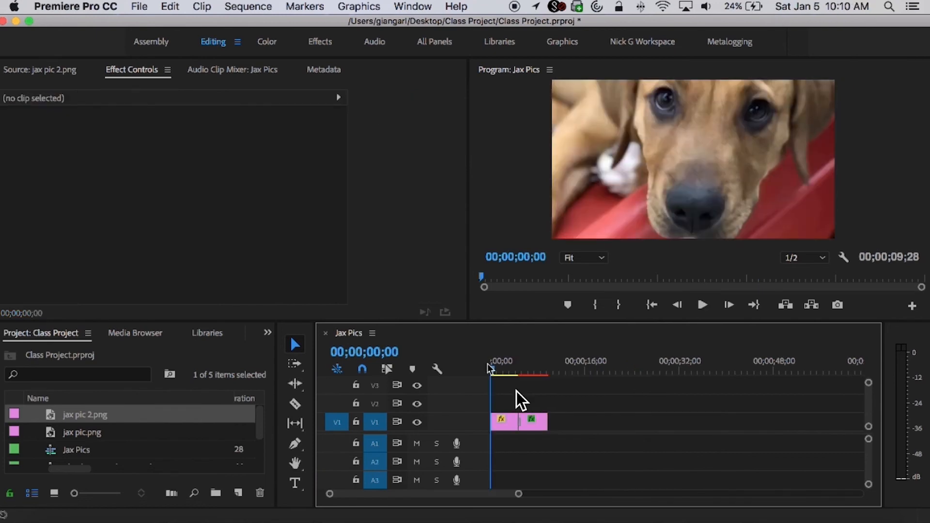
key("b")
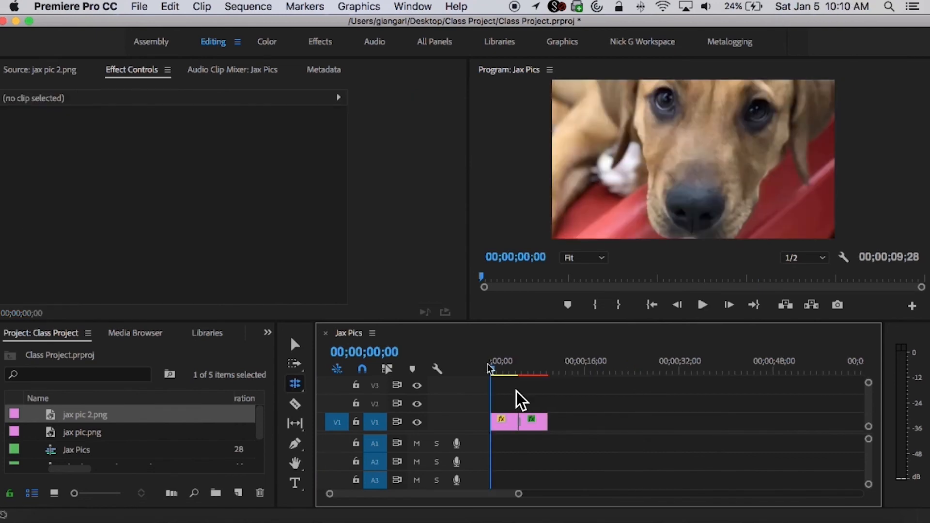
Step: Play the sequence from the start to review the transition and the adjusted motion of both pictures
key("space")
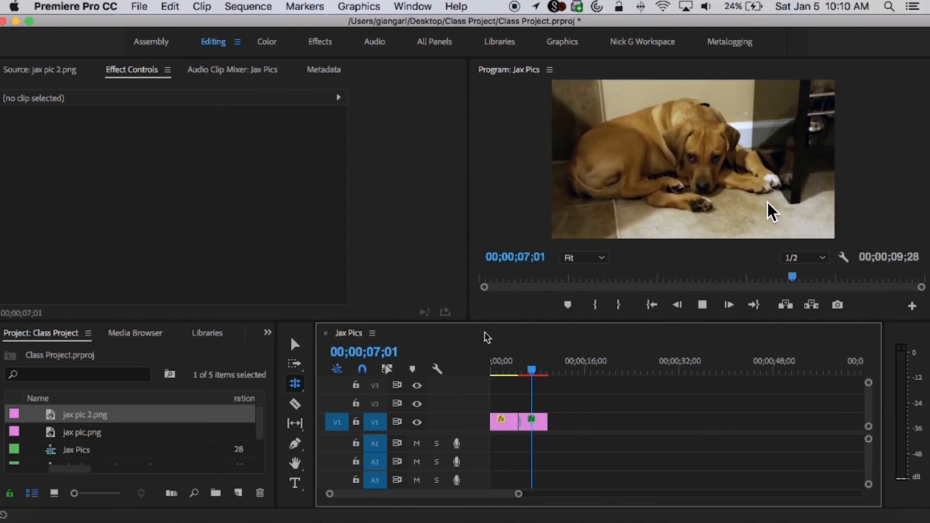
key("space")
Step: Move the last Position and Scale keyframes of the jax pic 2.png clip to the end of the transition
key("equal")
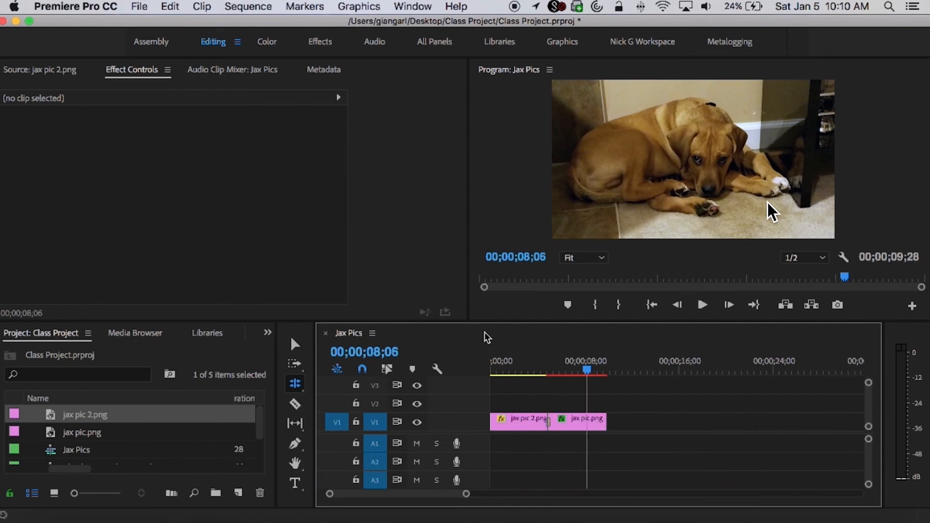
key("equal")
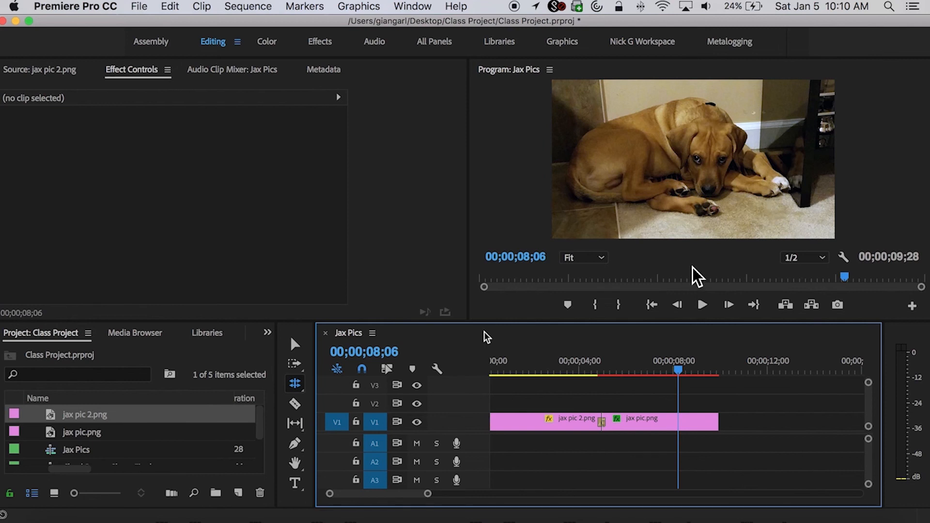
left_click(577, 426)
scroll(577, 426, "up", 1)
left_click(295, 346)
scroll(595, 423, "down", 1)
left_click_drag(441, 144, 454, 168)
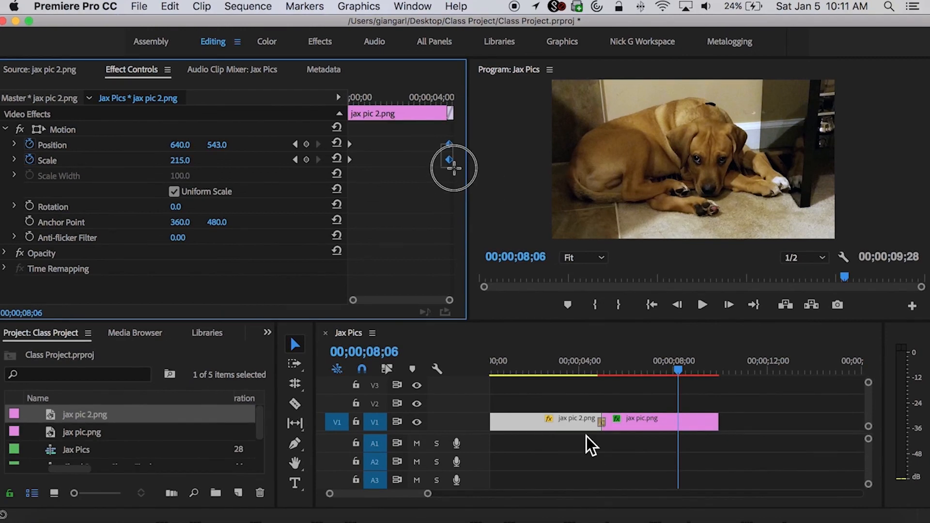
left_click_drag(454, 168, 453, 160)
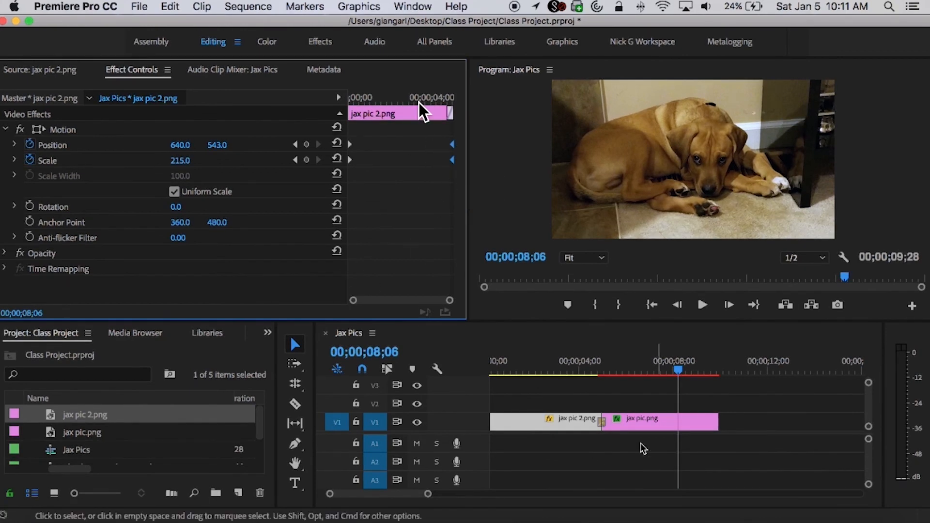
Step: Move the first Position and Scale keyframes of the jax pic.png clip to the very start of the transition
left_click(617, 426)
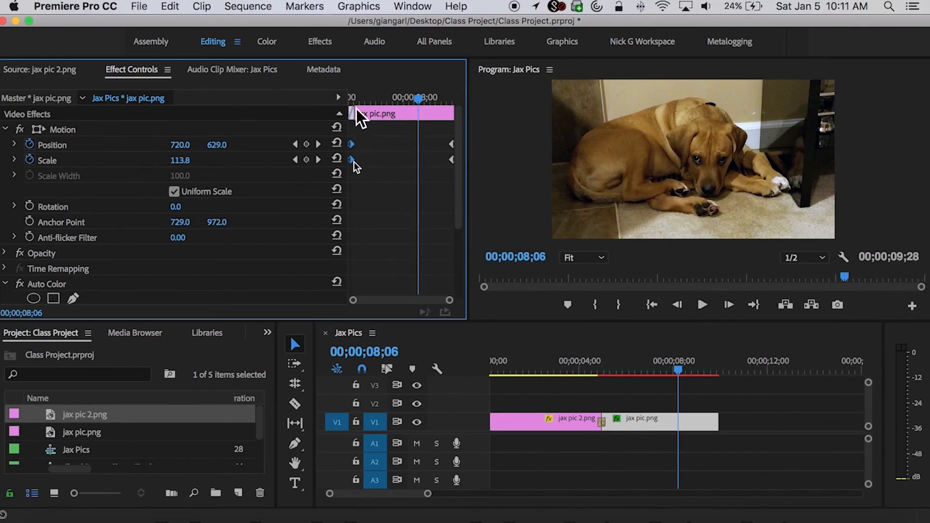
left_click_drag(353, 161, 345, 161)
Step: Play the sequence from 00;00;04;05 to review the transition between the pictures, and save the project
left_click(584, 361)
key("space")
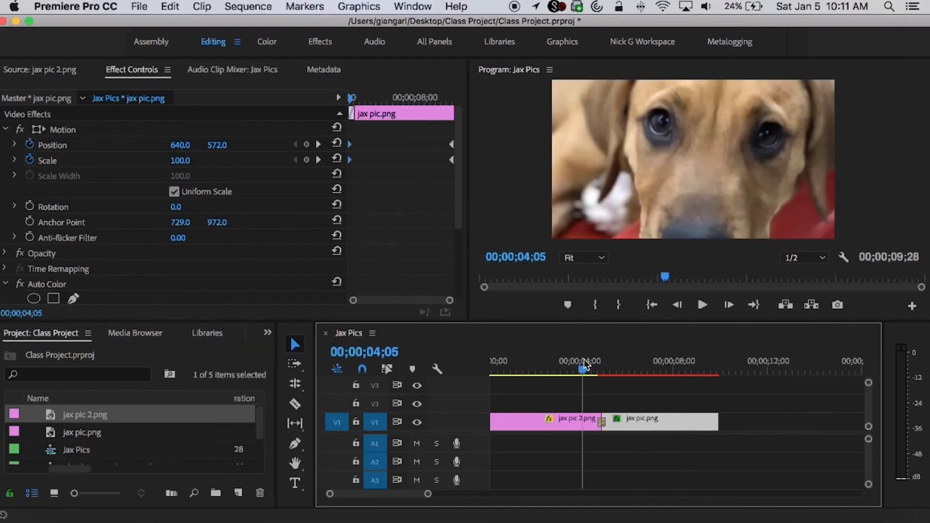
key("space")
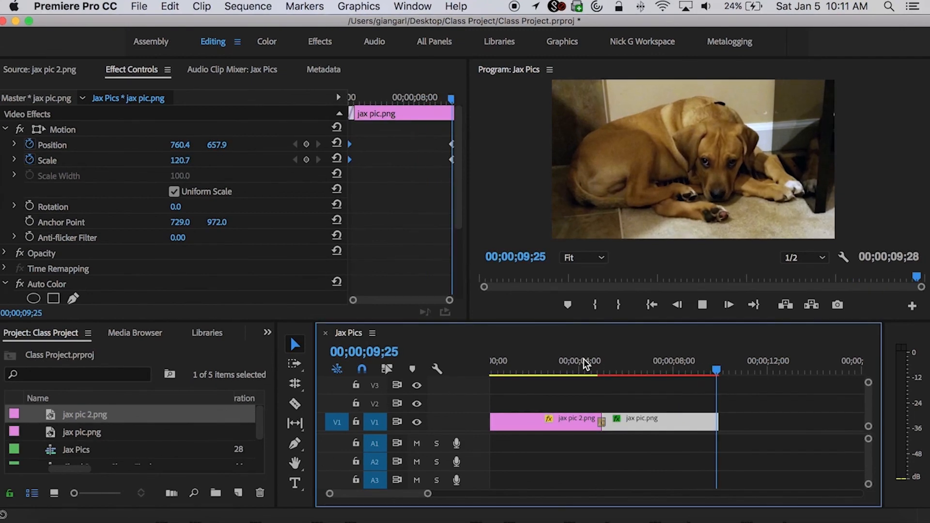
key("super+s")
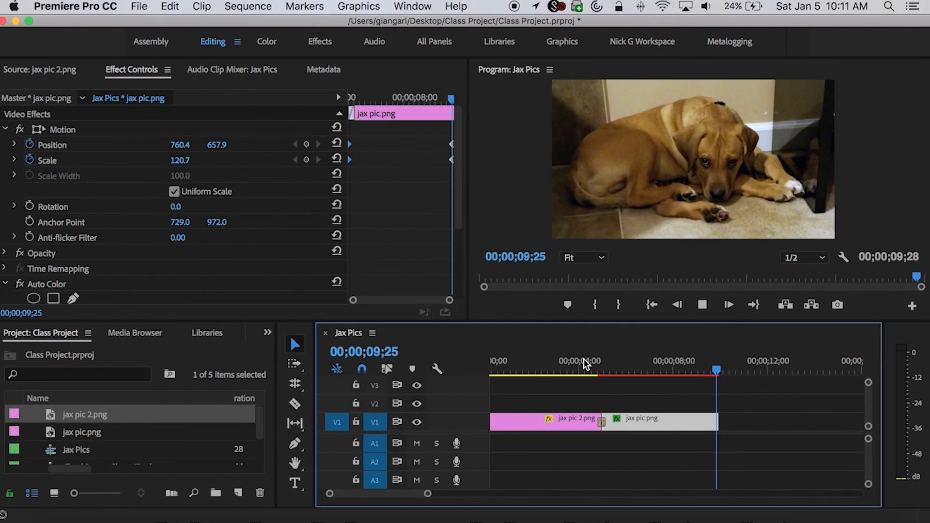